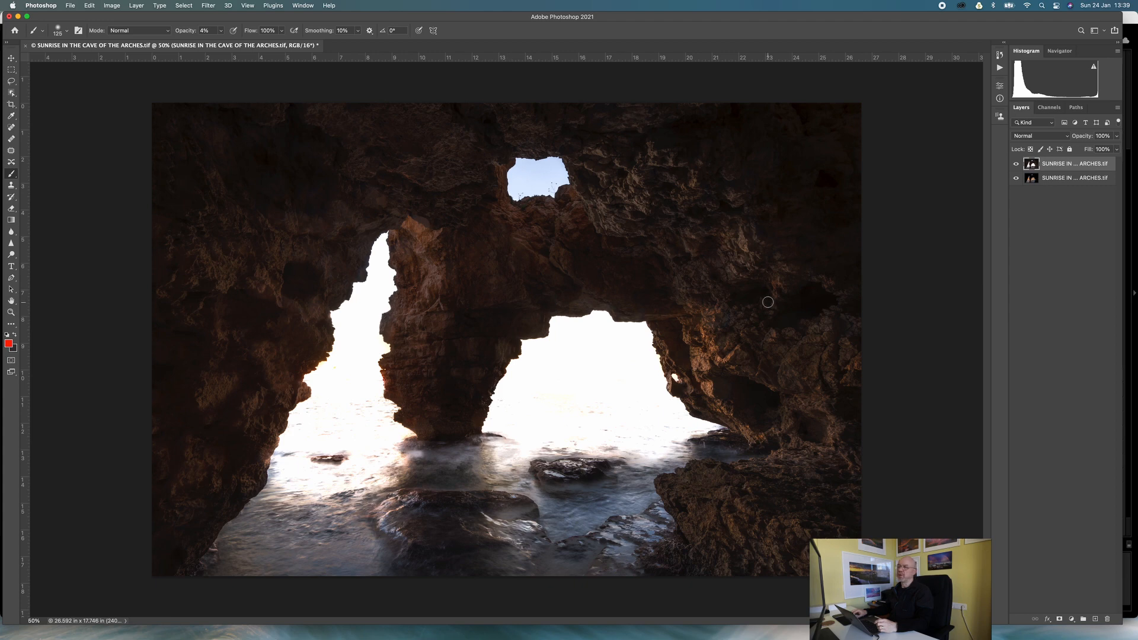
Compare the two exposures, and run the Luminosity Masks action with the bright top layer visible to generate the mask channels
left_click(1017, 164)
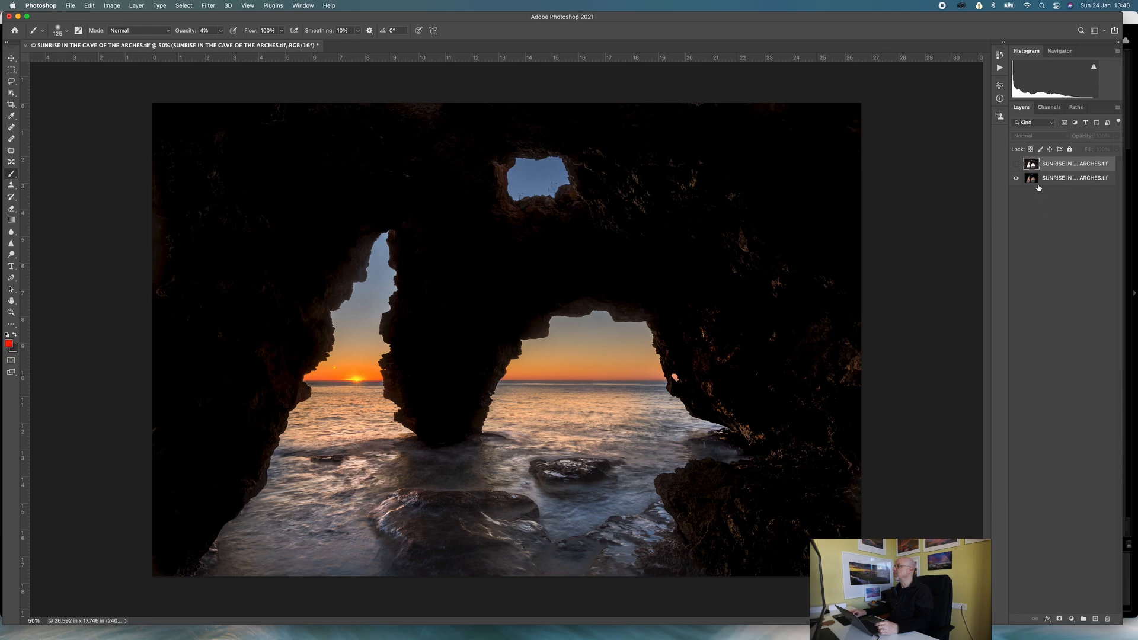
left_click(1016, 164)
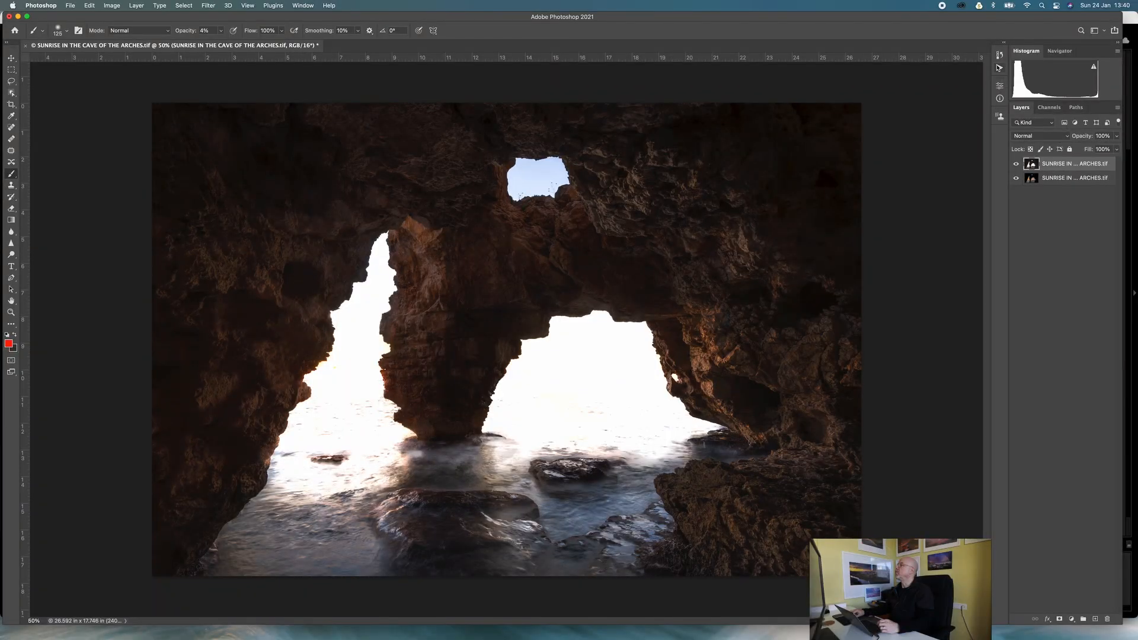
left_click(999, 68)
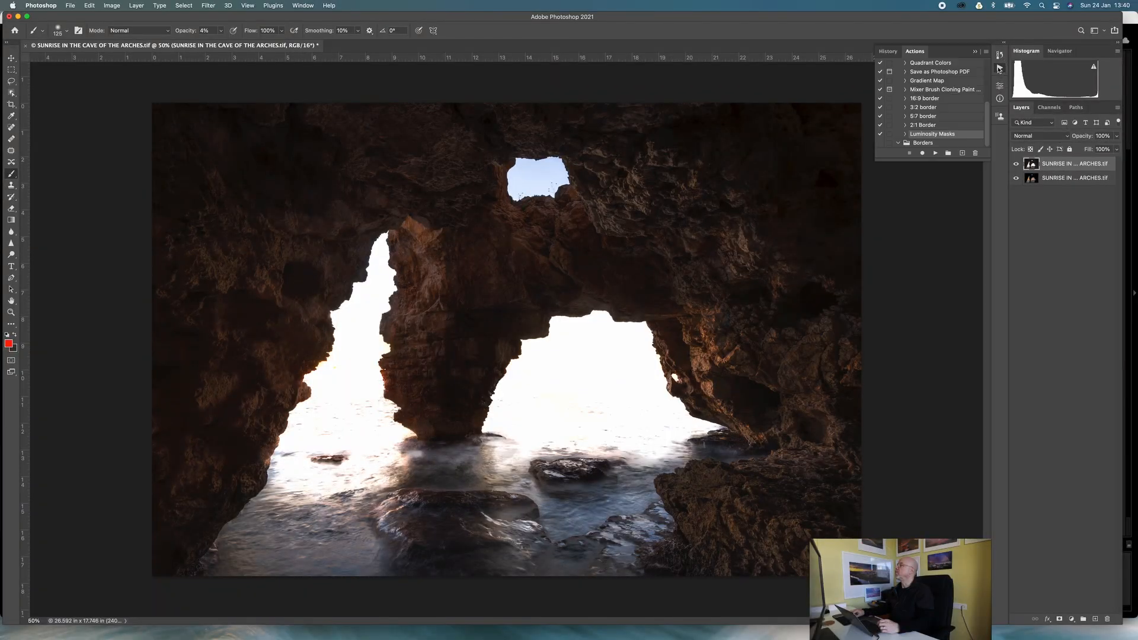
left_click(935, 154)
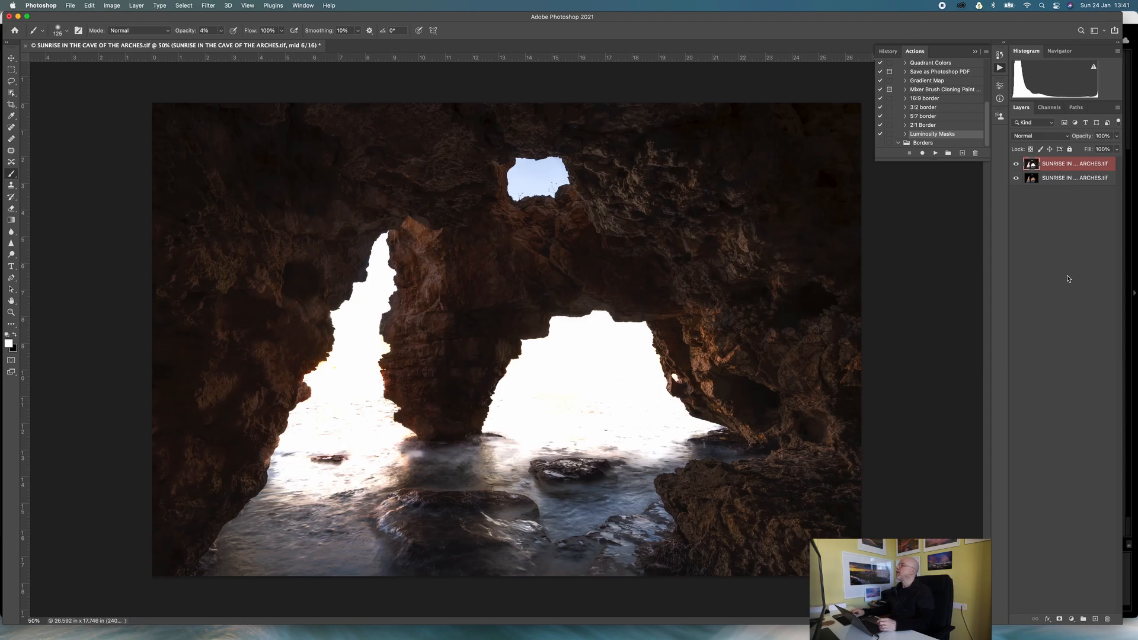
left_click(1049, 107)
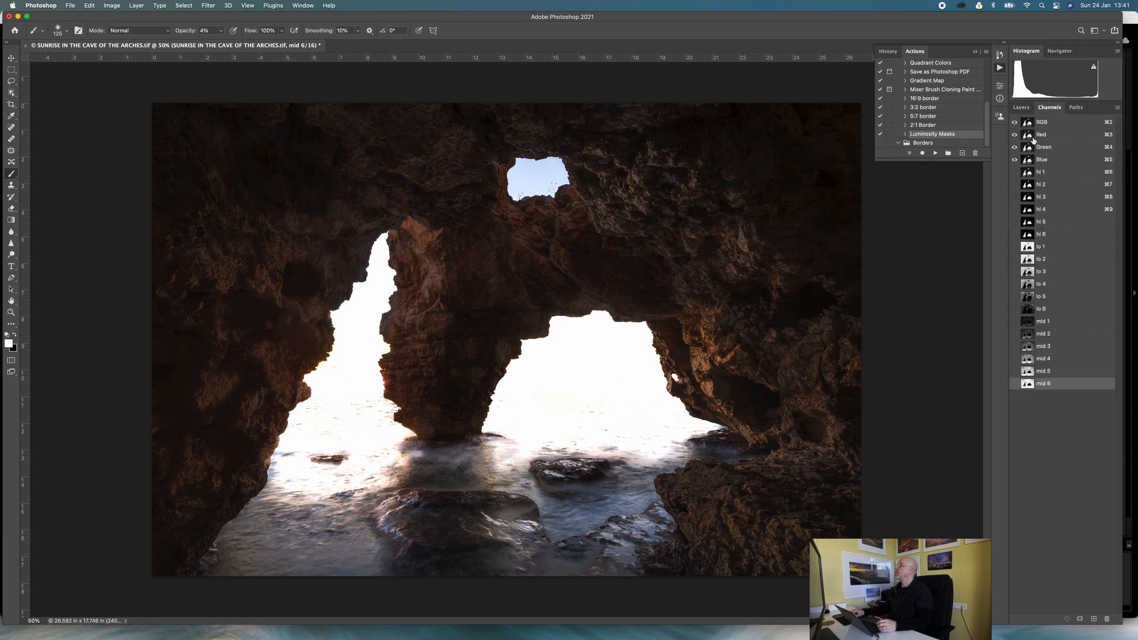
left_click(1020, 108)
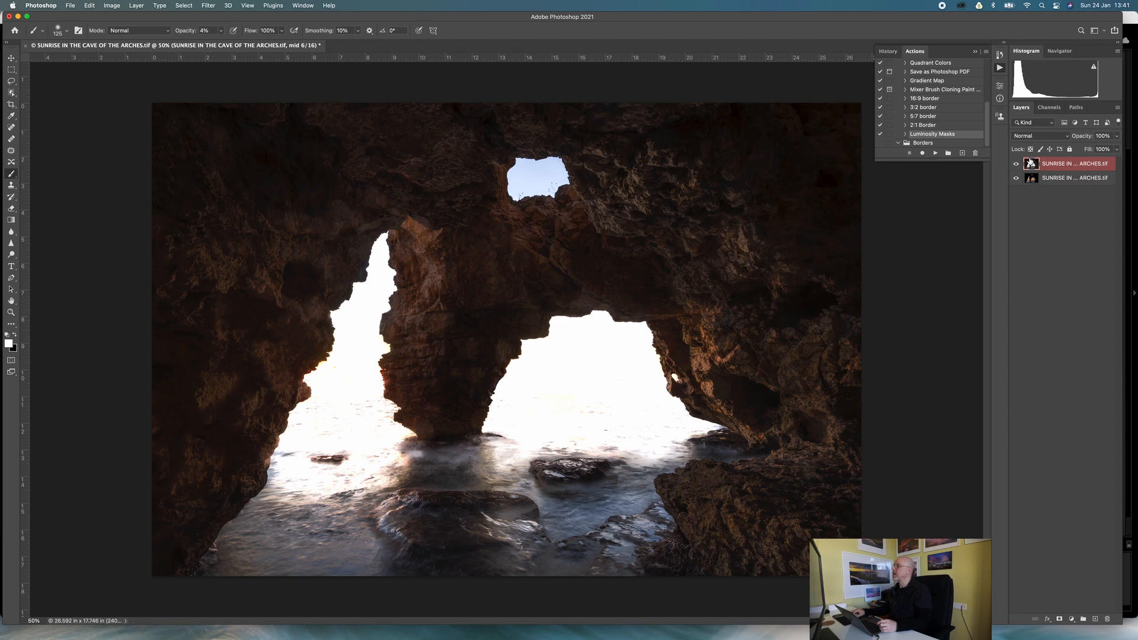
Move the bright exposure layer below the dark one and compare the two exposures
left_click(1030, 164)
left_click_drag(1031, 164, 1035, 190)
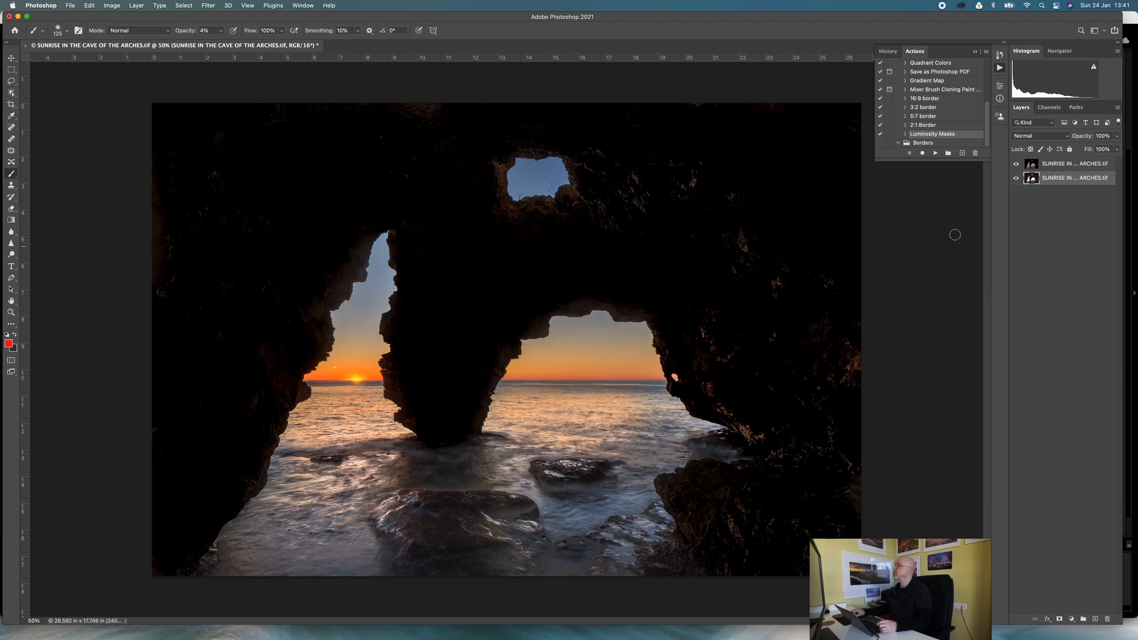
left_click(1017, 164)
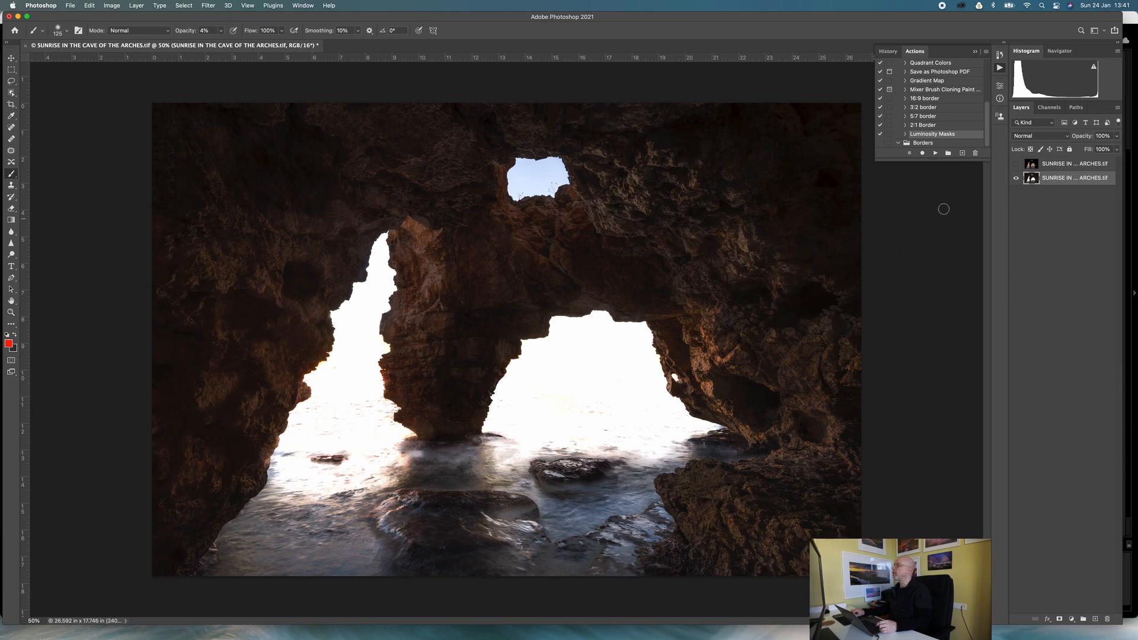
left_click(1017, 165)
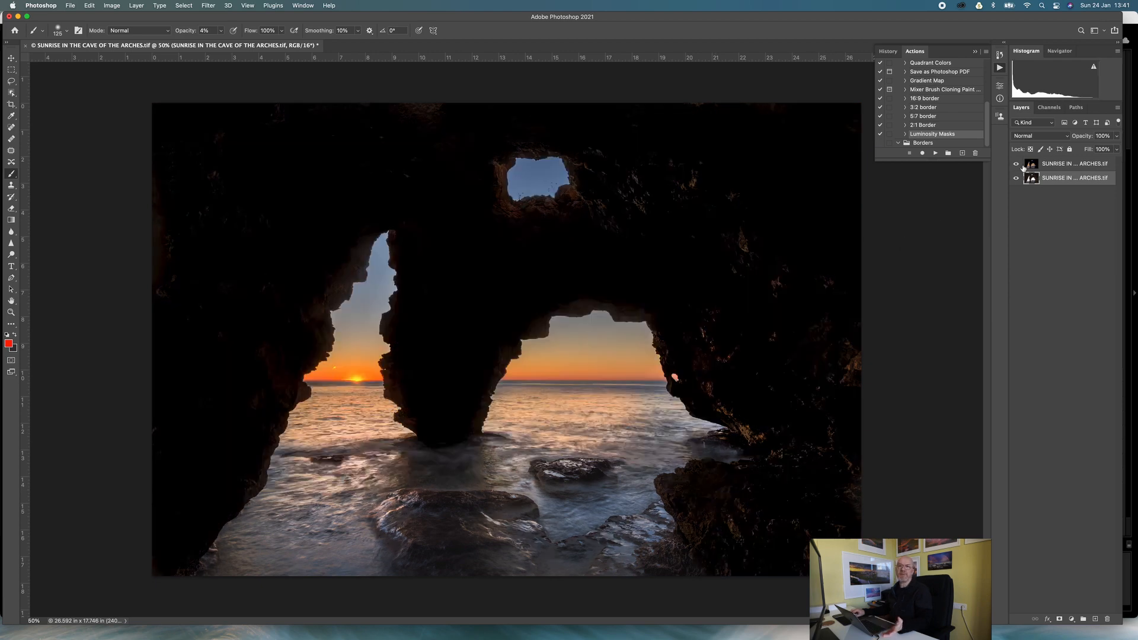
Try to mask the dark top layer with a selection loaded from the hi 6 luminosity channel
left_click(1050, 108)
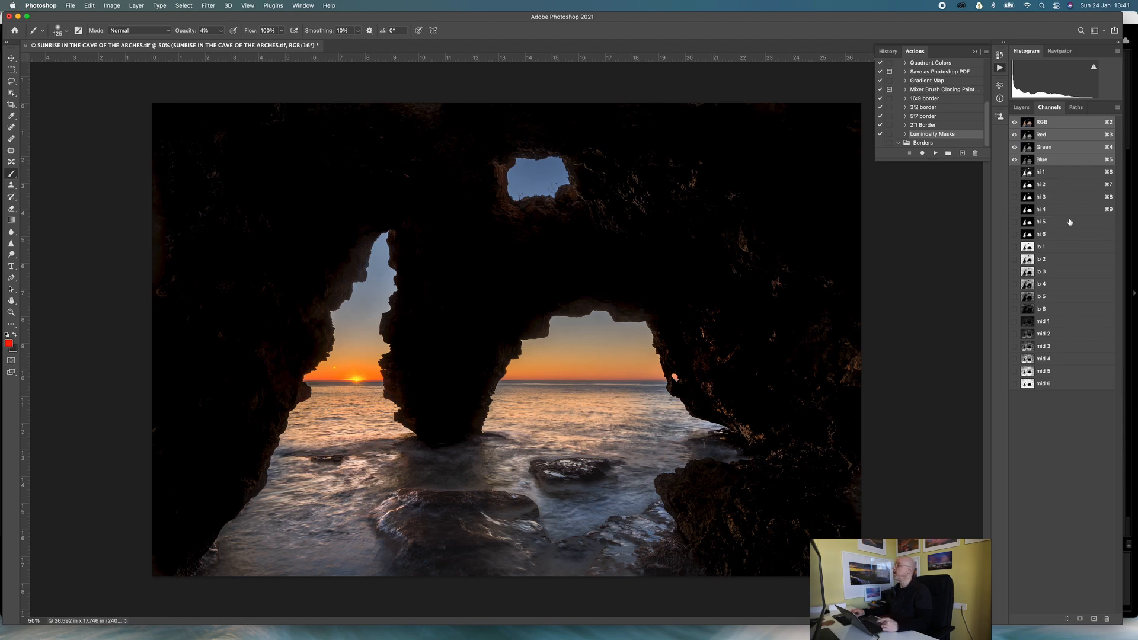
left_click(1030, 236)
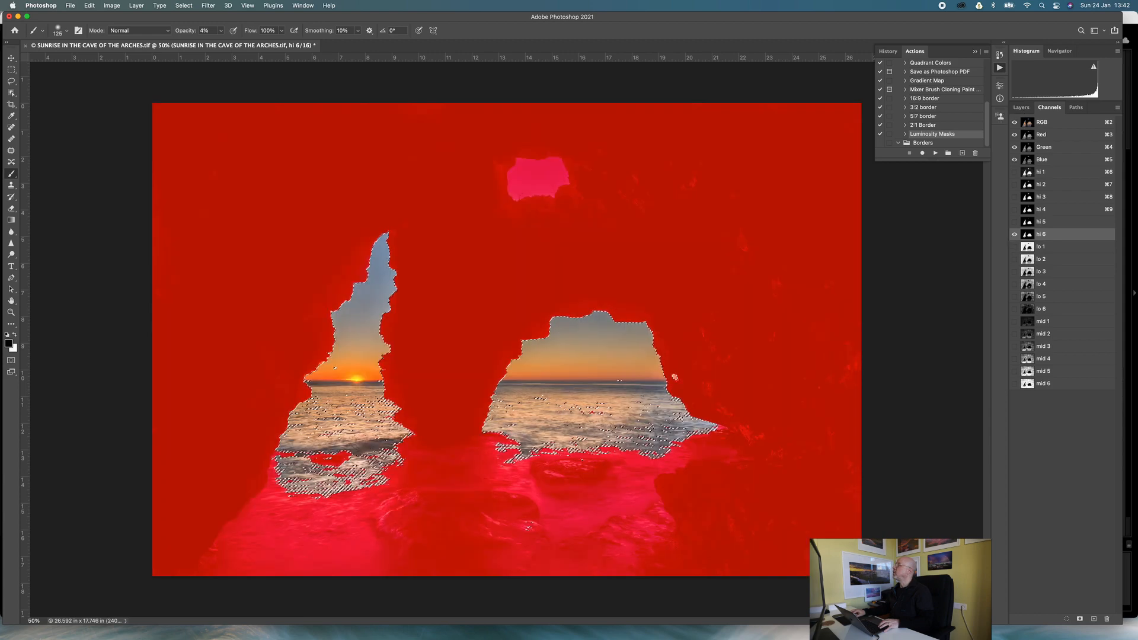
left_click(1014, 234)
left_click(1022, 107)
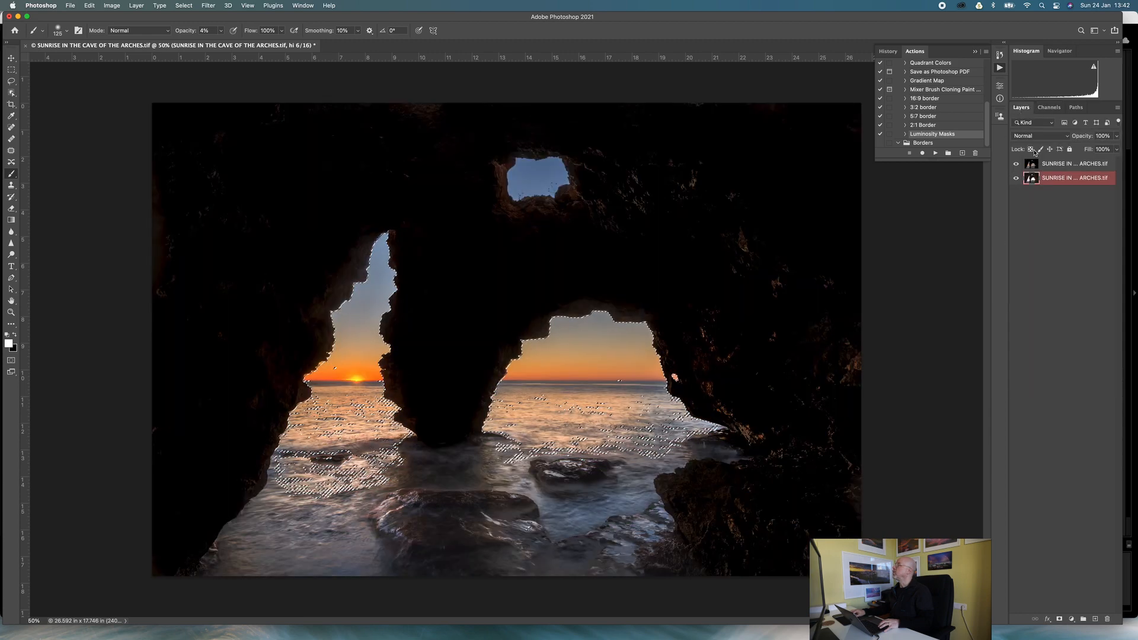
left_click(1060, 164)
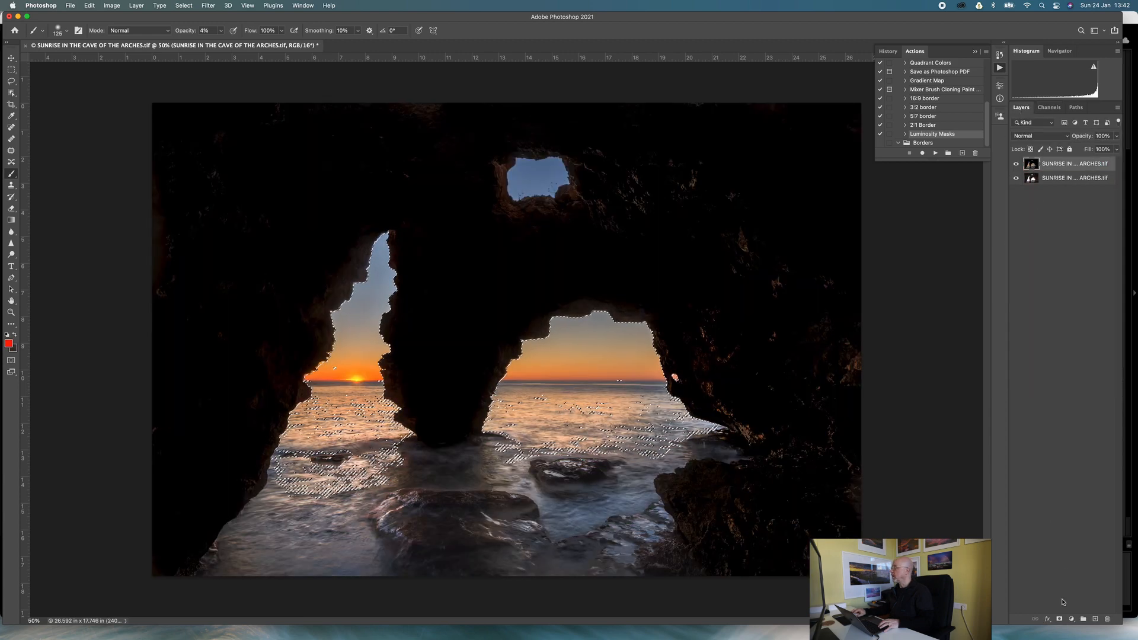
left_click(1059, 619)
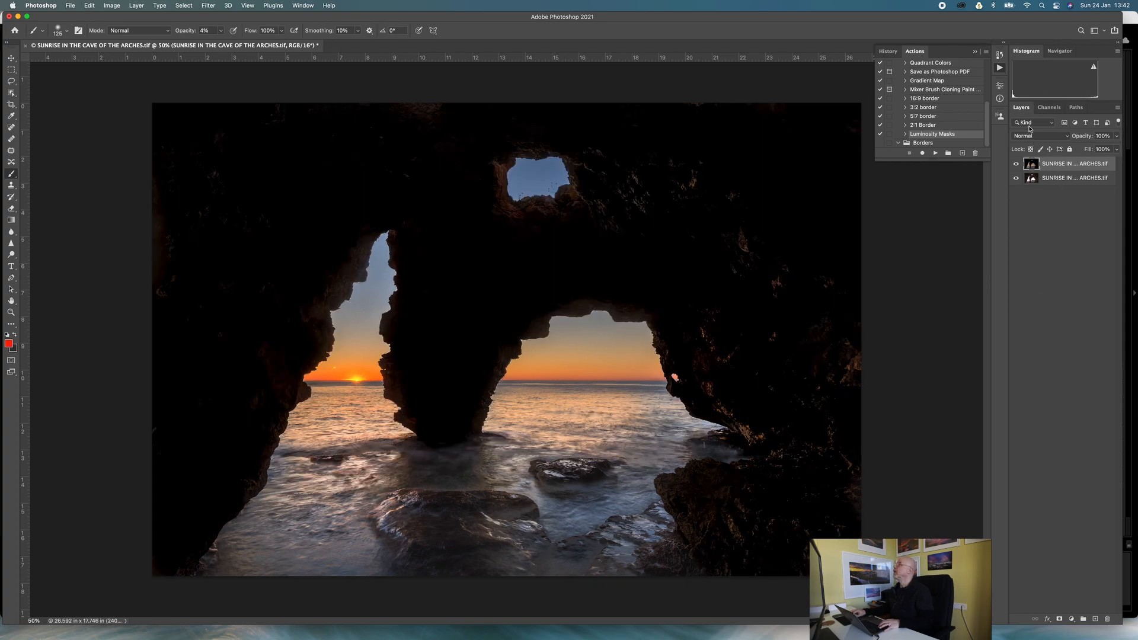
Compare the hi 1 and hi 2 luminosity channels as grayscale masks, with the Actions list closed
left_click(1049, 107)
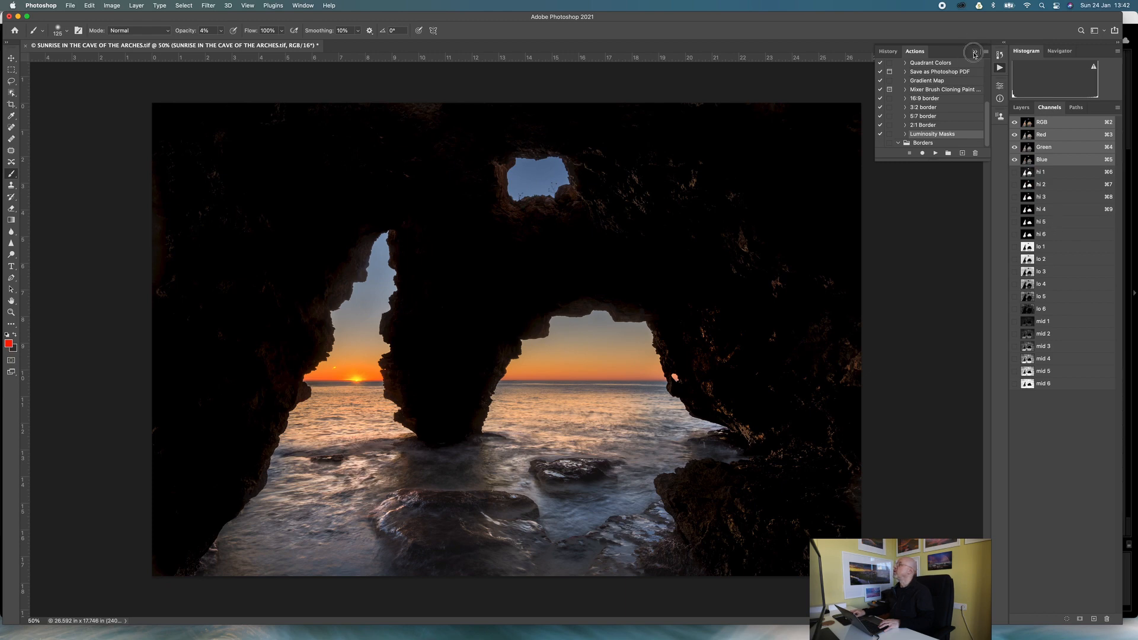
left_click(974, 52)
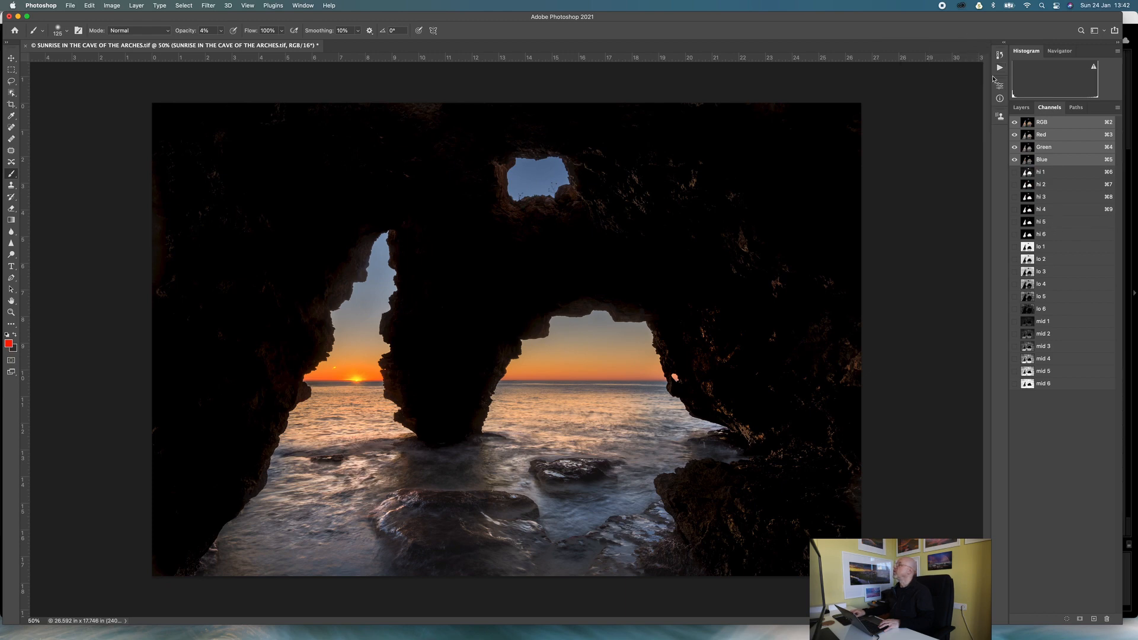
left_click(1029, 174)
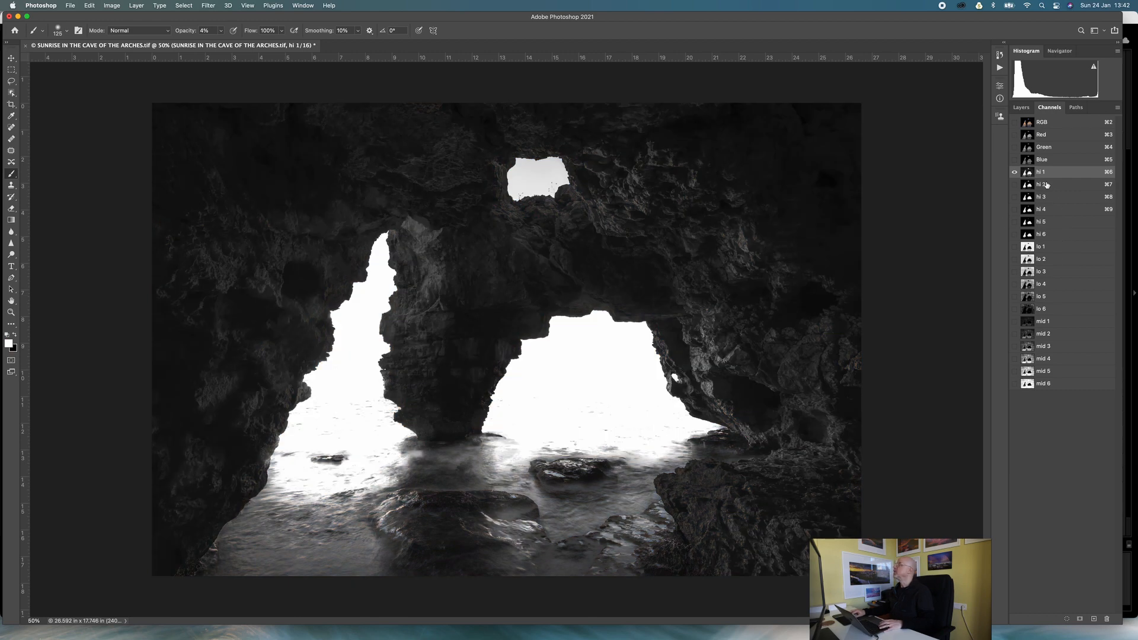
left_click(1030, 186)
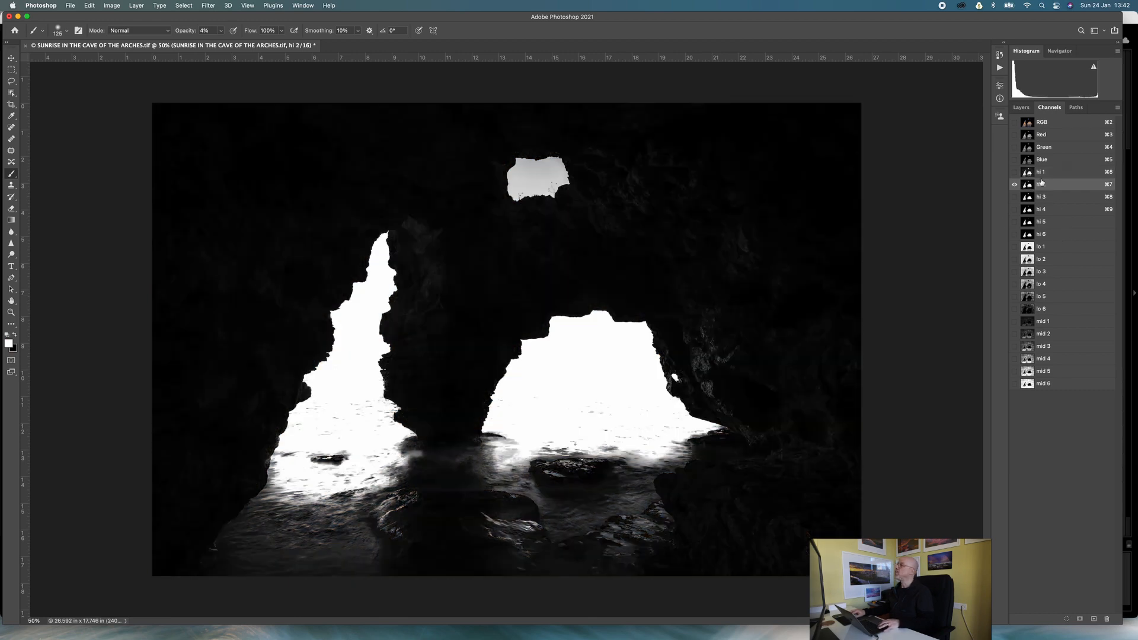
left_click(1029, 175)
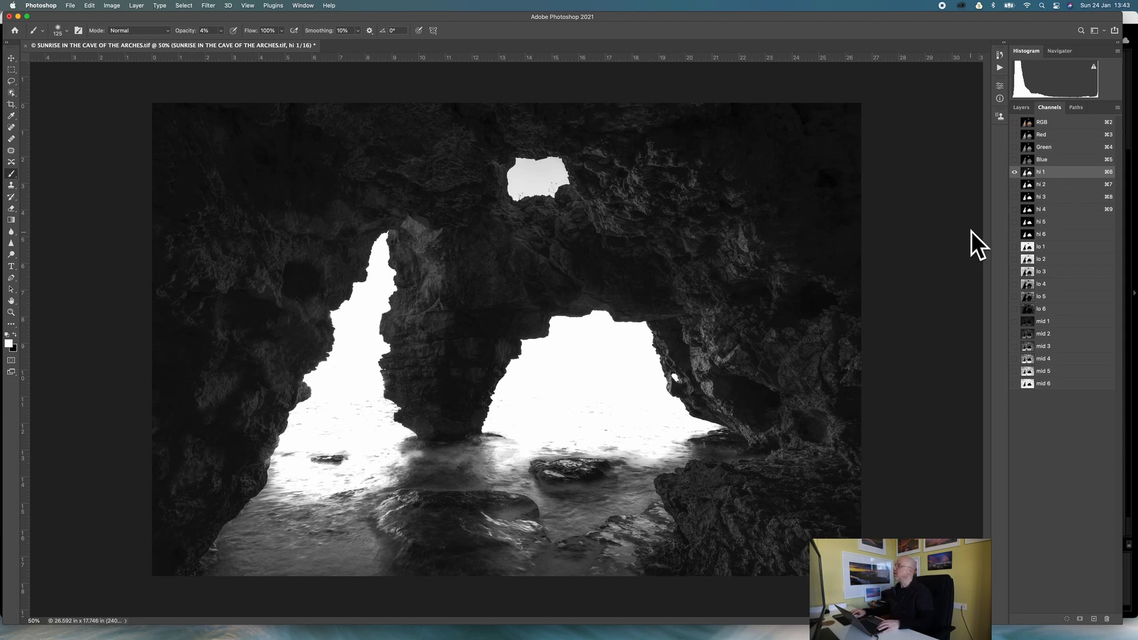
Load the hi 1 channel as a selection, apply it as a layer mask on the dark top layer, and inspect that mask
left_click(1028, 174, "super")
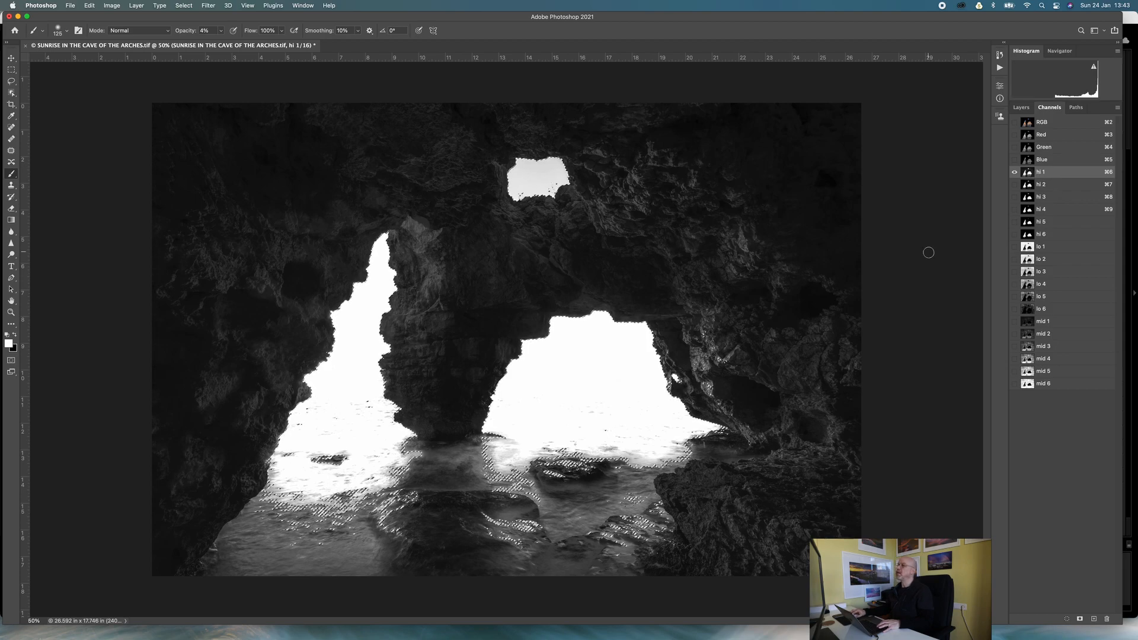
left_click(1014, 122)
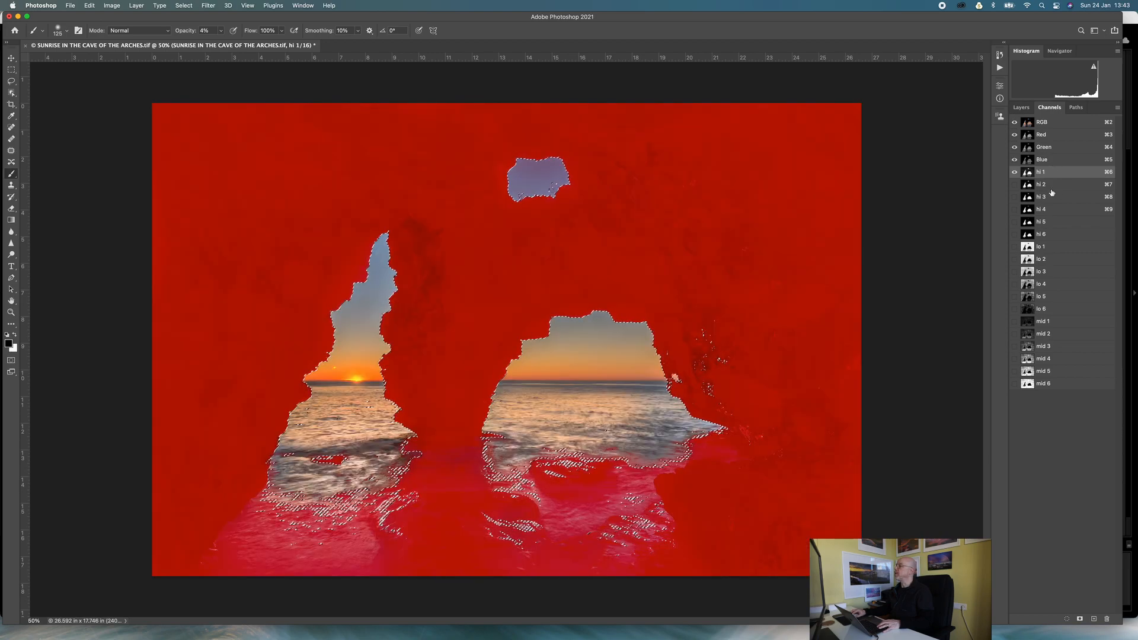
key("x")
left_click(1015, 172)
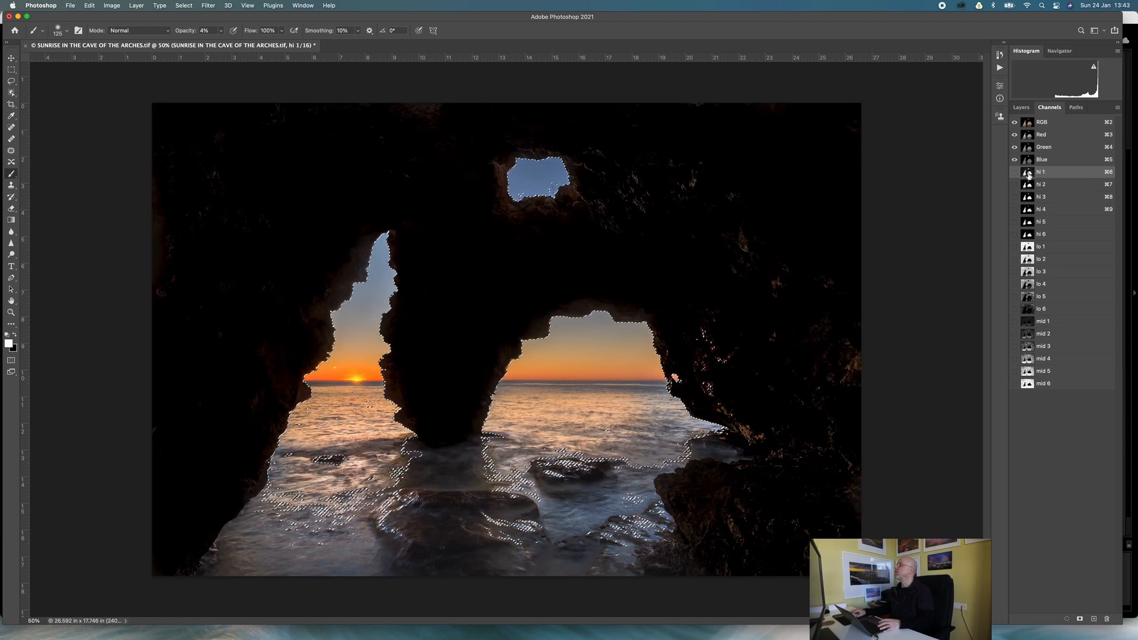
left_click(1022, 108)
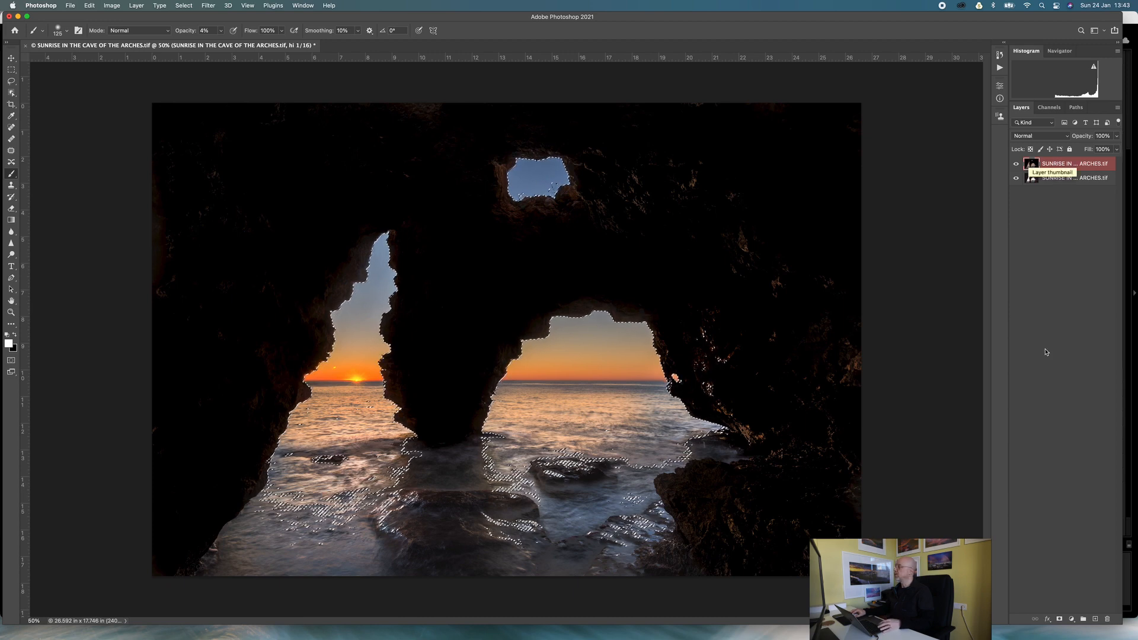
left_click(1059, 619)
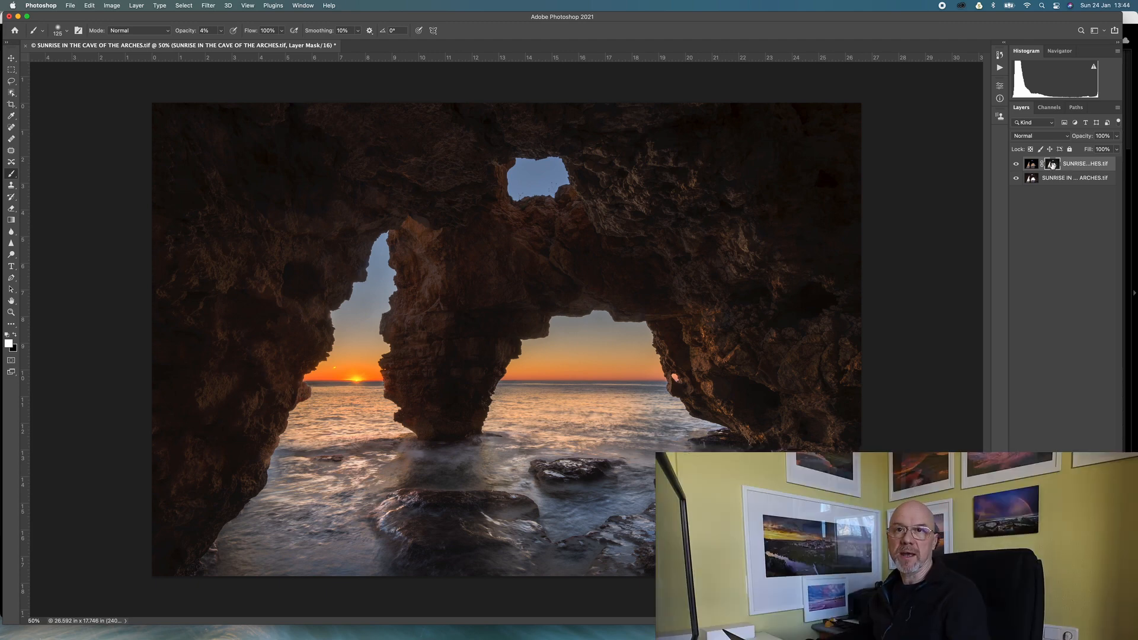
left_click(1052, 165, "alt")
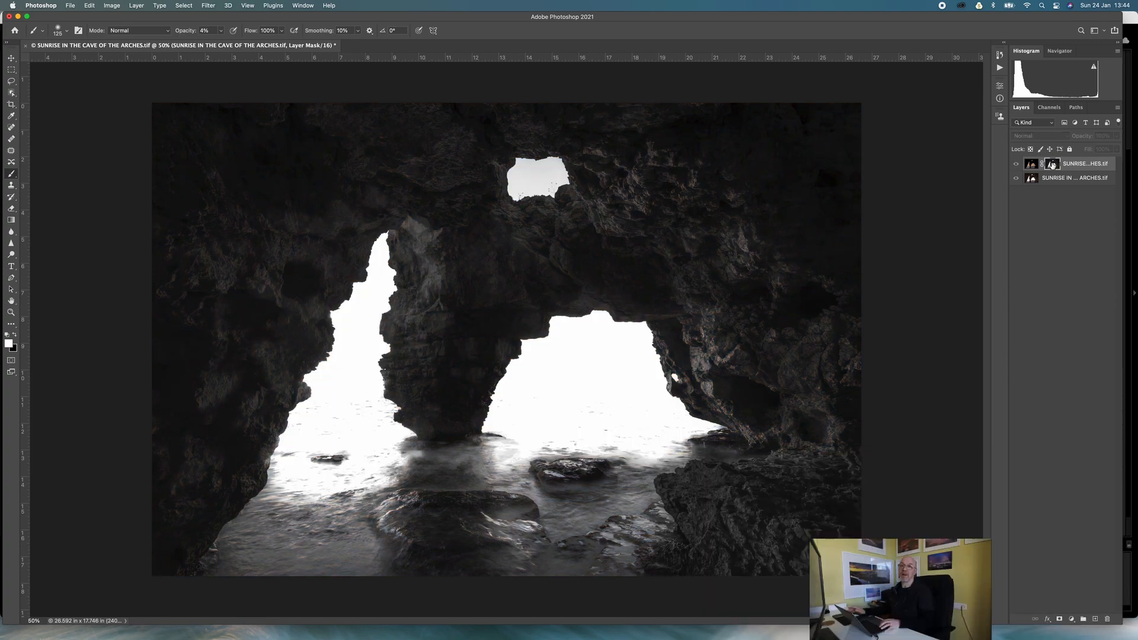
left_click(1053, 165, "alt")
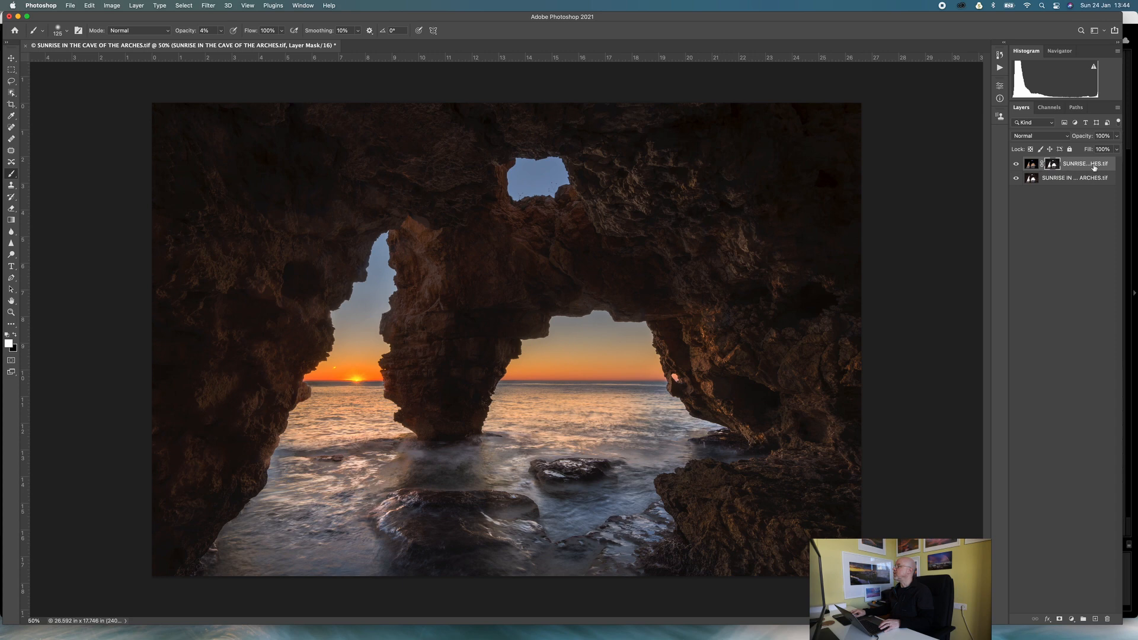
Put the masked dark layer into a group and add a white layer mask to the group
left_click(1033, 165)
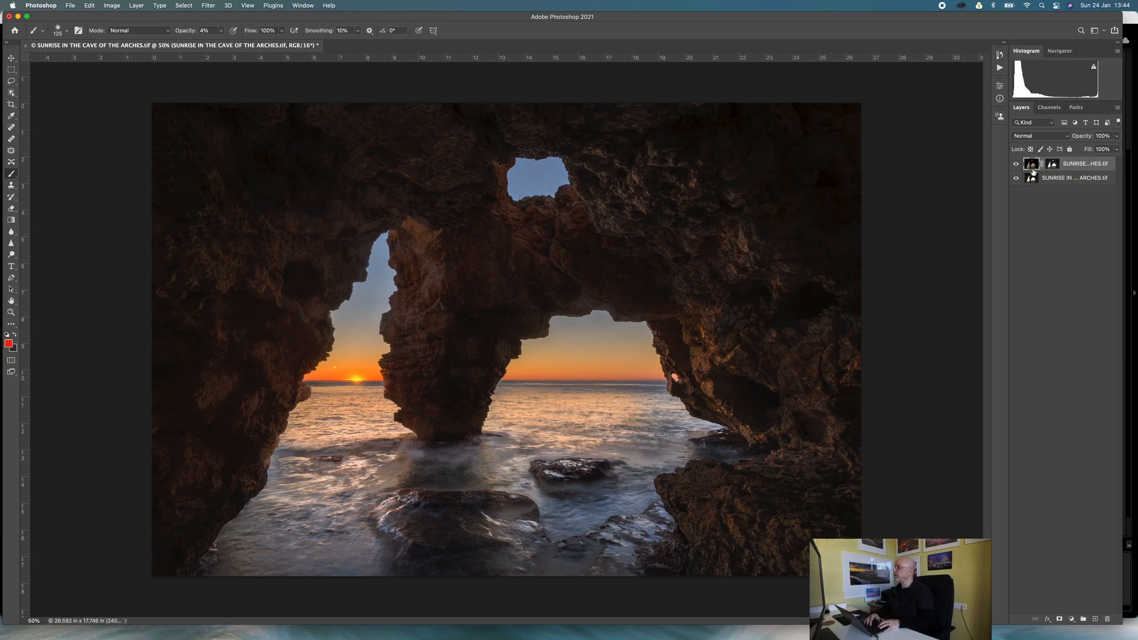
key("super+g")
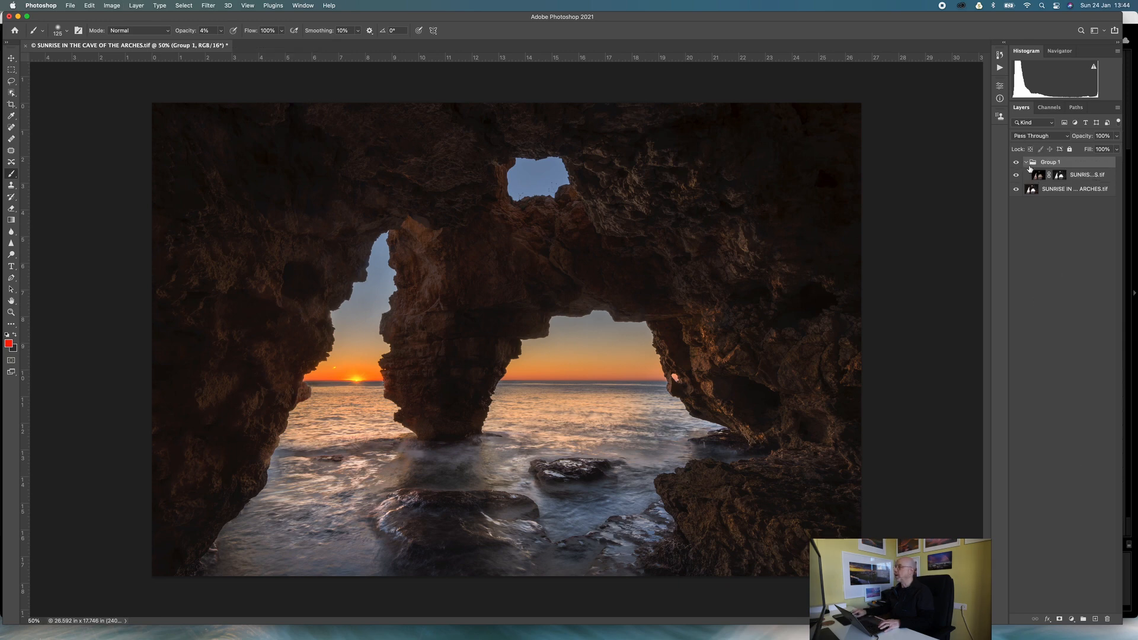
left_click(1059, 619)
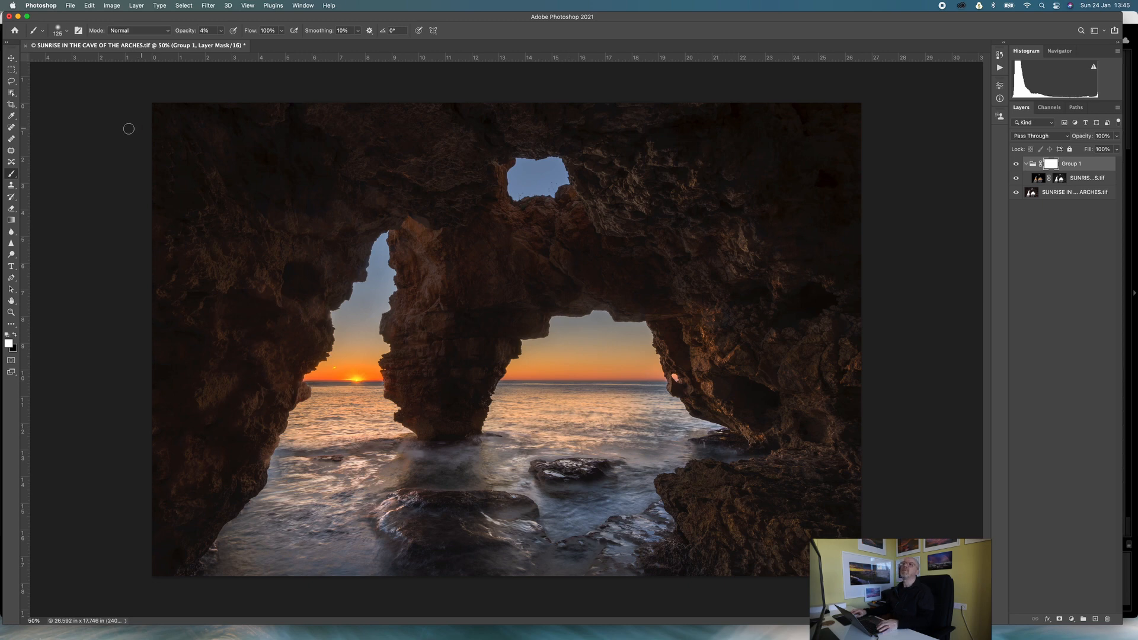
Set up the brush for the group mask with black as the foreground colour and 11% opacity
key("x")
left_click(221, 31)
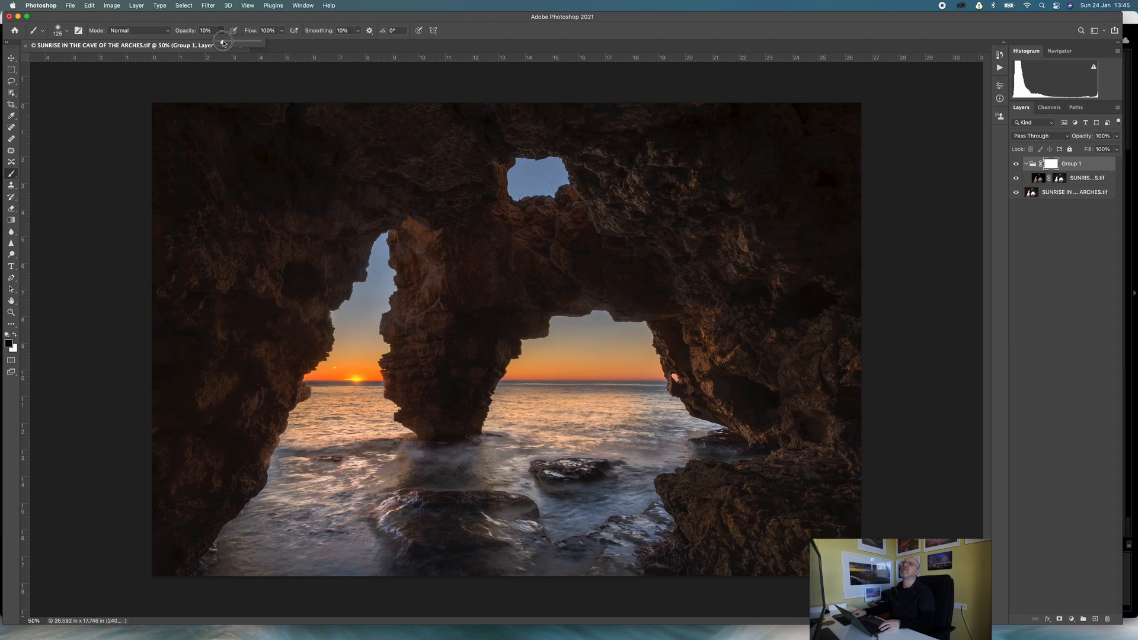
left_click(222, 31)
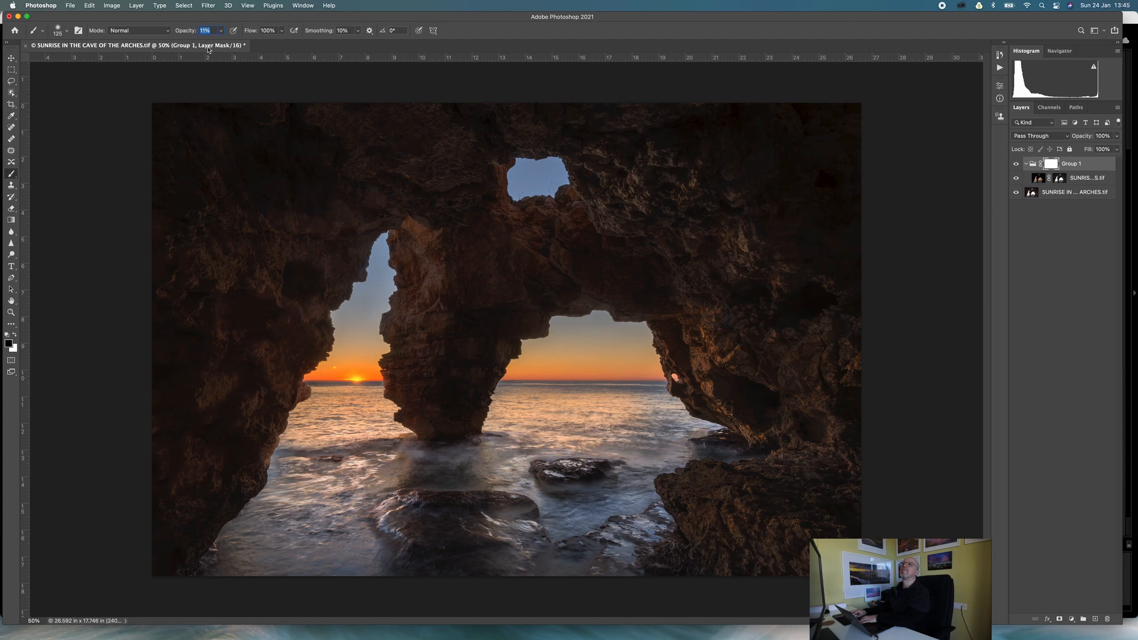
left_click(221, 33)
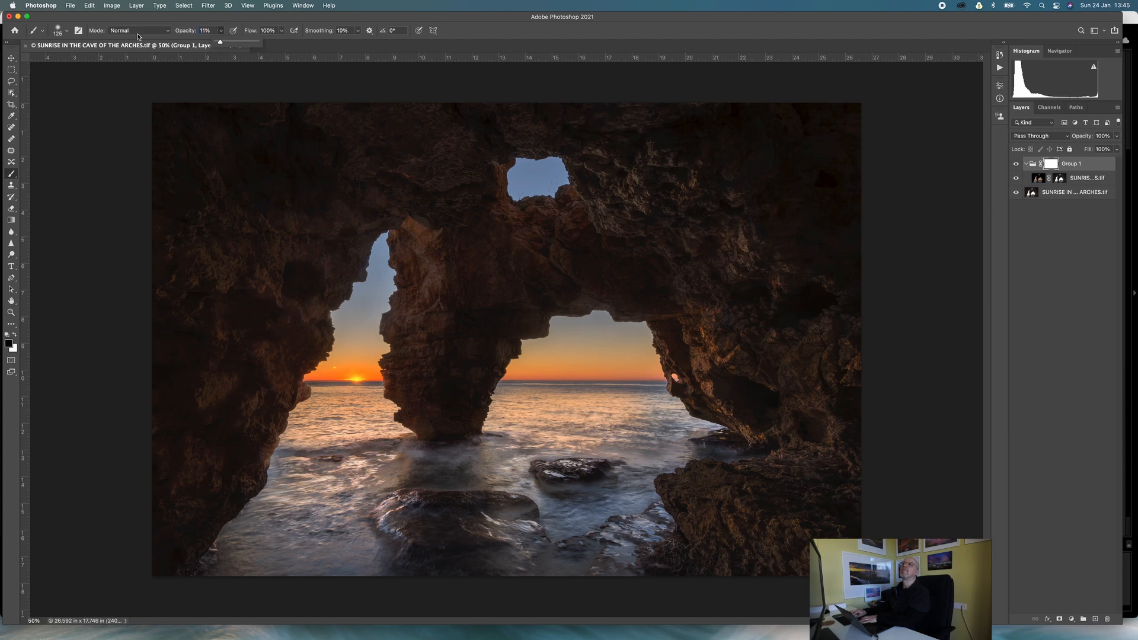
Enlarge the 0% hardness brush to 1400 px and paint black softly over the horizon area on the group mask
left_click(68, 33)
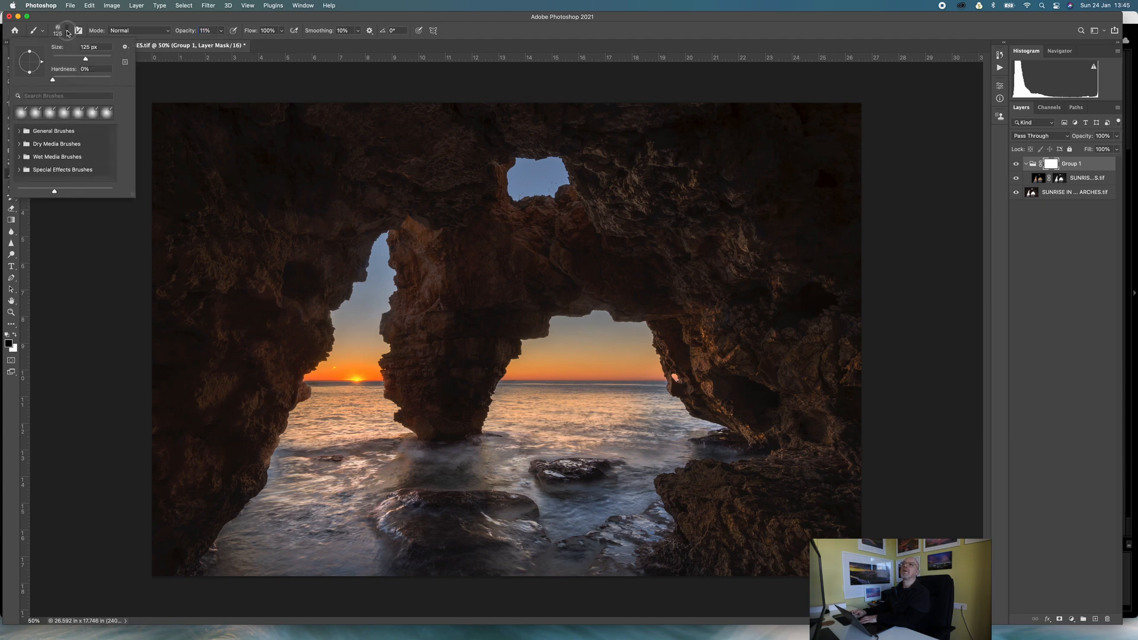
left_click(68, 34)
key("]")
key("]")
key("]")
key("]")
key("]")
key("]")
key("]")
key("]")
key("]")
key("]")
key("]")
key("]")
key("]")
key("]")
key("]")
key("]")
key("]")
key("]")
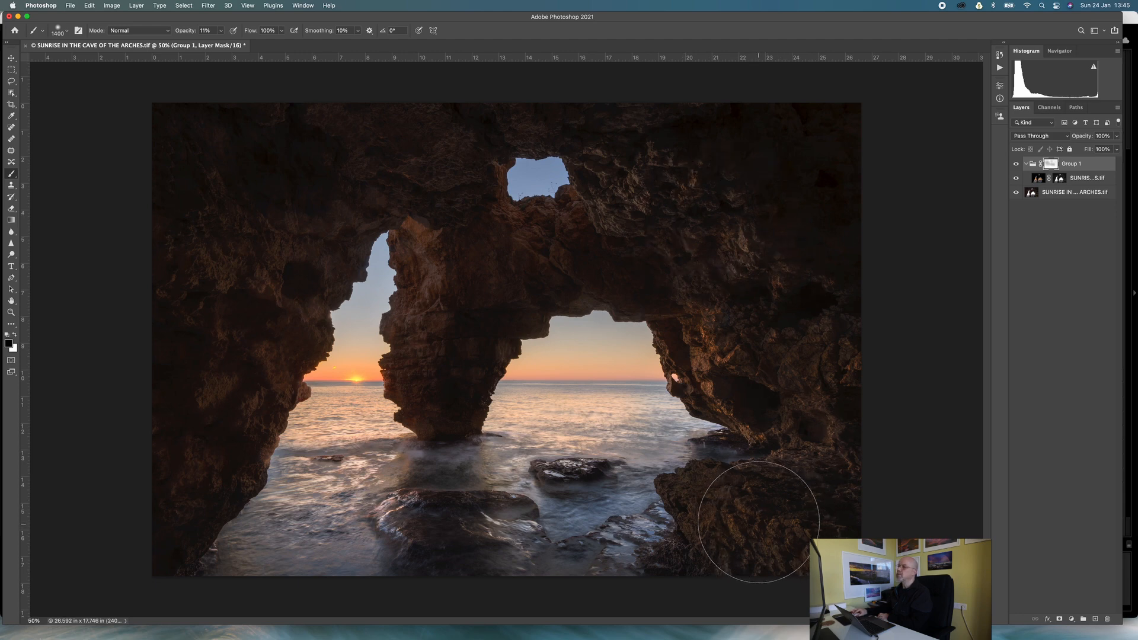
Set the brush to 37% opacity and 800 px and paint black over the right-hand cave rocks on the group mask
left_click(220, 32)
left_click_drag(219, 42, 232, 44)
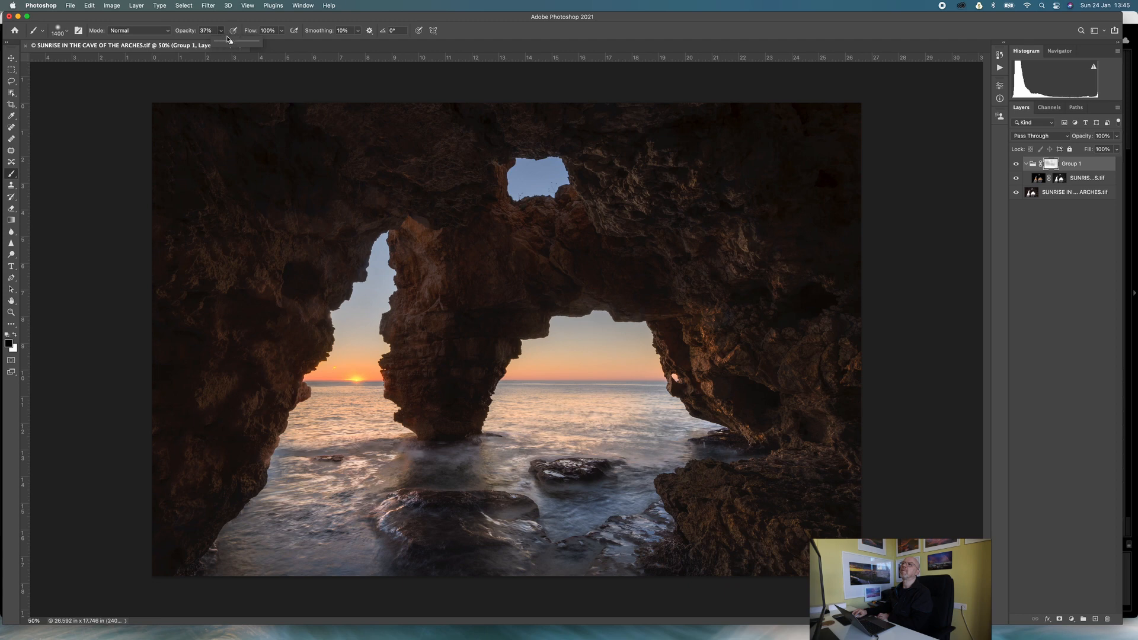
left_click(221, 33)
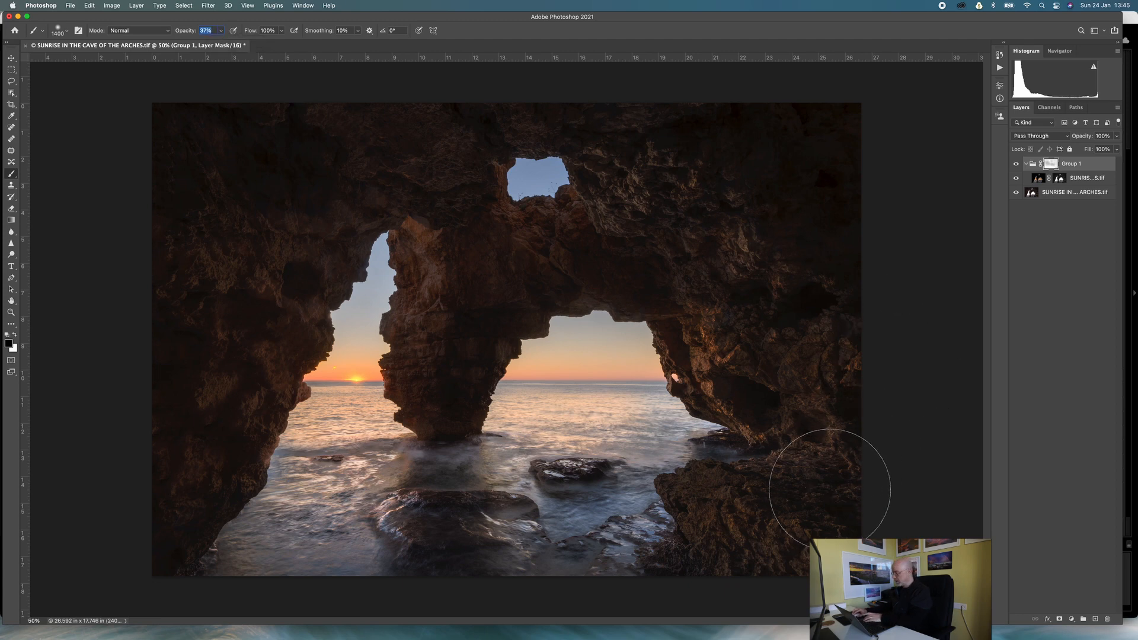
left_click(223, 32)
left_click(713, 305)
key("bracketleft")
key("bracketleft")
key("bracketleft")
key("bracketleft")
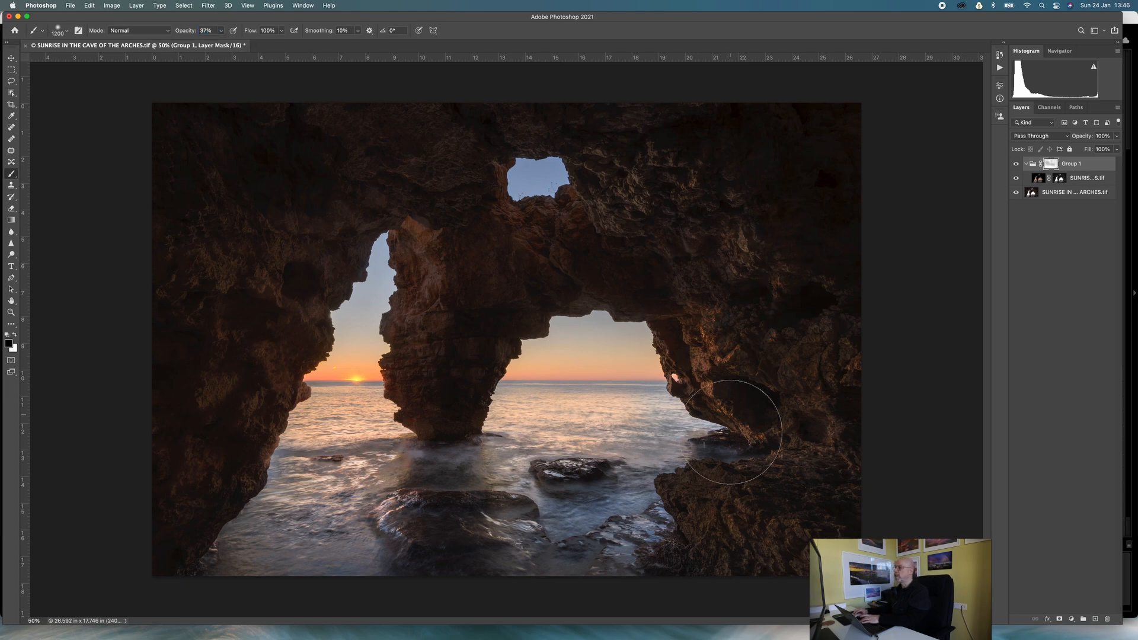
key("bracketleft")
key("bracketleft")
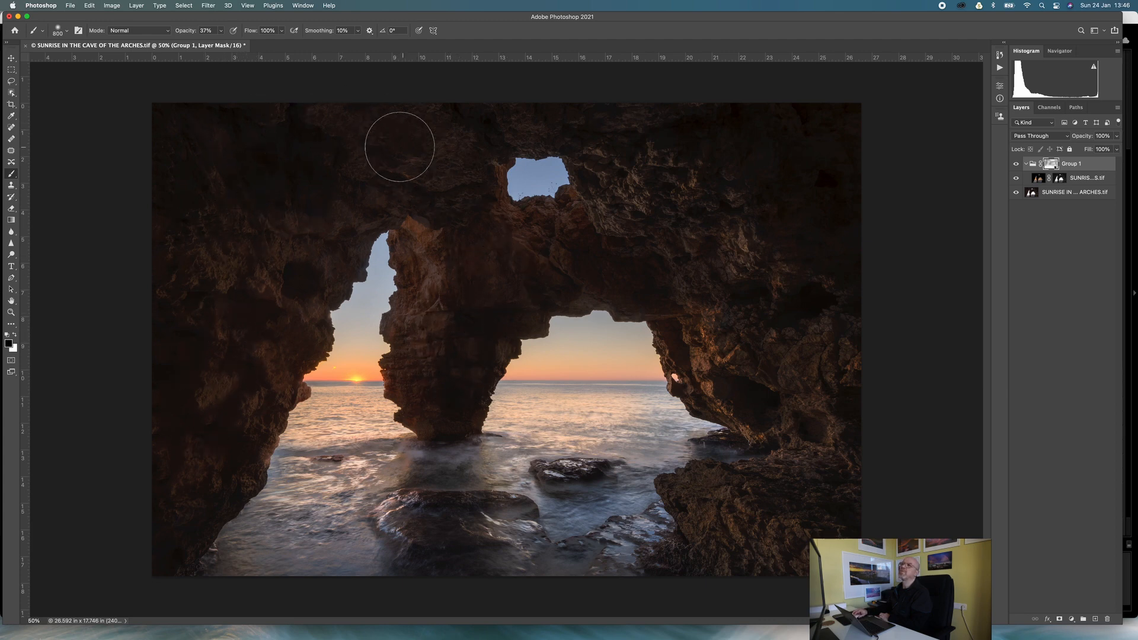
Raise the brush opacity to 66% and paint black across the upper cave walls and the foreground rock on the group mask
left_click(224, 33)
left_click_drag(222, 42, 234, 43)
left_click(221, 32)
mouse_move(265, 199)
left_mouse_down()
mouse_move(238, 257)
mouse_move(283, 218)
mouse_move(255, 270)
mouse_move(401, 184)
mouse_move(422, 196)
mouse_move(451, 282)
mouse_move(440, 369)
mouse_move(458, 220)
mouse_move(451, 279)
mouse_move(547, 254)
mouse_move(509, 258)
mouse_move(464, 290)
mouse_move(428, 168)
mouse_move(259, 287)
mouse_move(262, 303)
mouse_move(188, 424)
mouse_move(242, 202)
mouse_move(304, 181)
mouse_move(420, 161)
mouse_move(459, 268)
mouse_move(450, 320)
mouse_move(561, 243)
mouse_move(670, 218)
mouse_move(674, 158)
mouse_move(740, 228)
left_mouse_up()
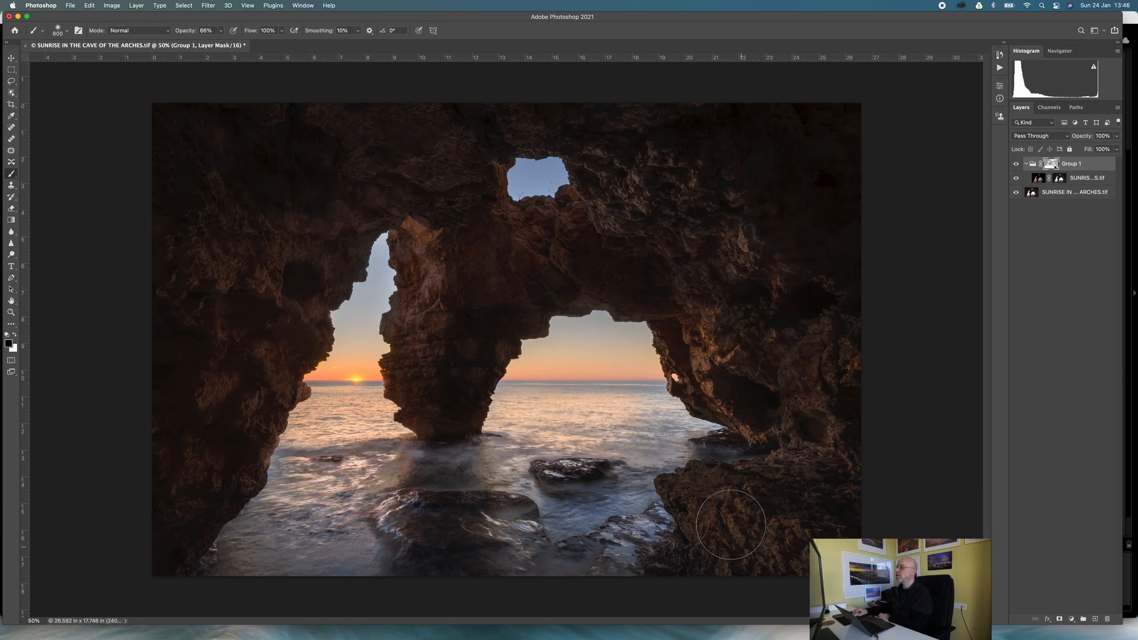
mouse_move(457, 528)
left_mouse_down()
mouse_move(452, 558)
mouse_move(430, 558)
mouse_move(465, 550)
left_mouse_up()
Switch the foreground colour to white and set the brush to 6% opacity and 1300 px for soft painting on the group mask
key("x")
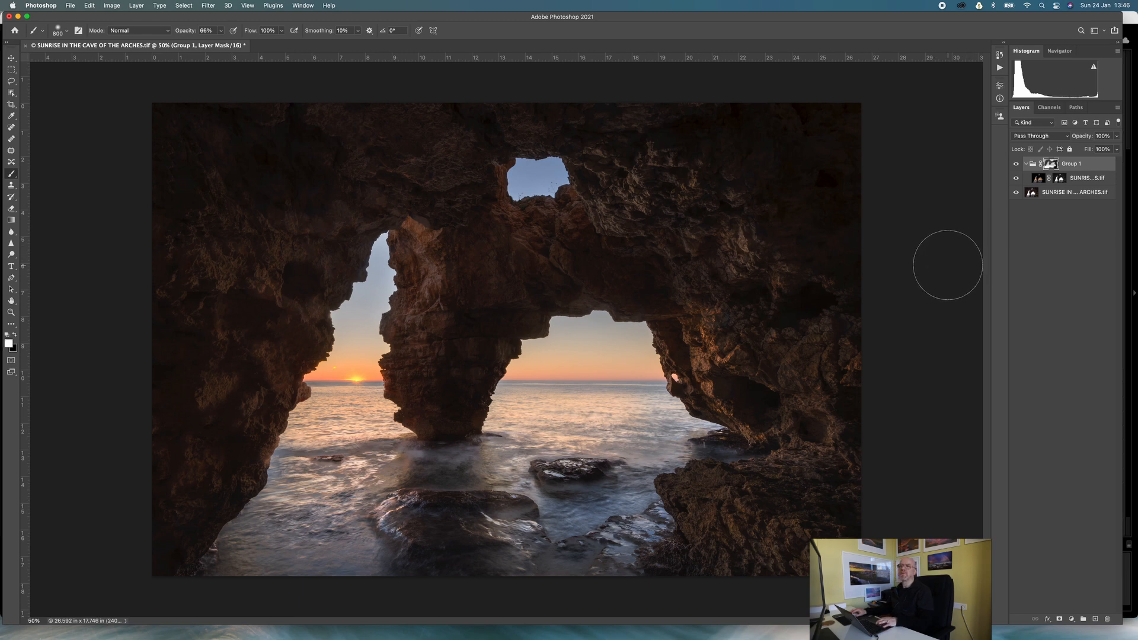
left_click(220, 34)
left_click_drag(222, 43, 205, 44)
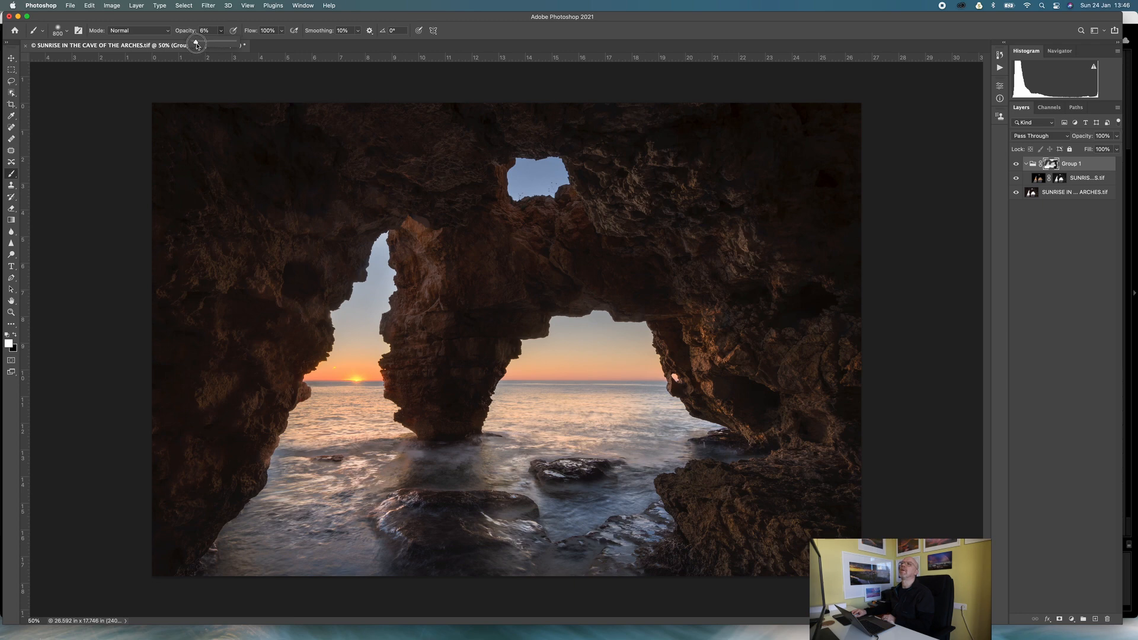
left_click(221, 31)
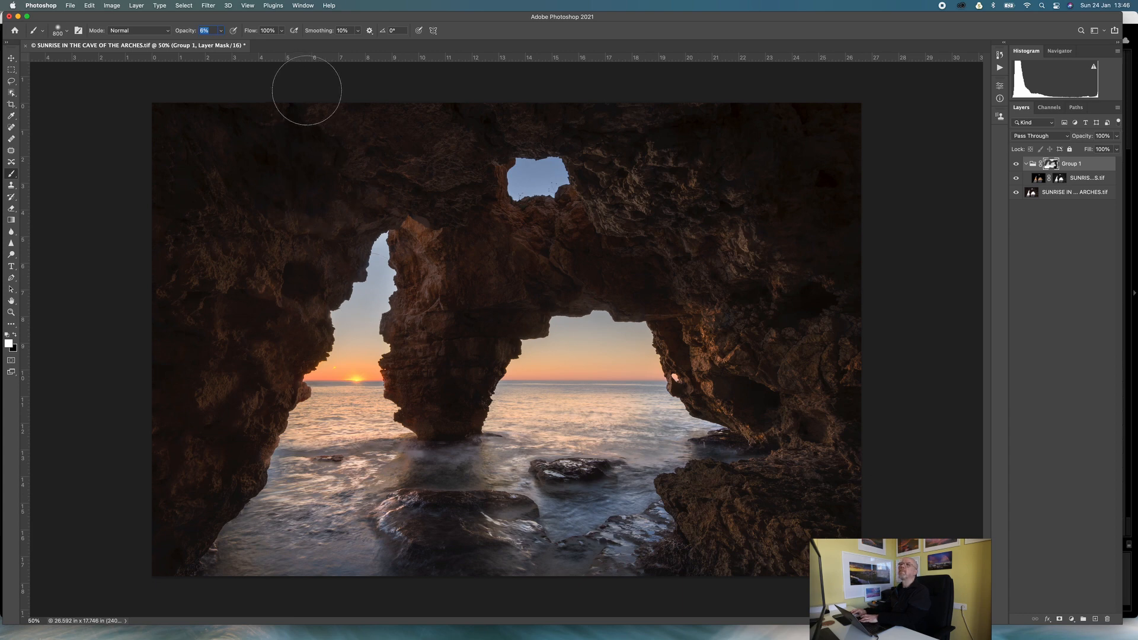
key("bracketright")
key("bracketright")
key("bracketright")
key("bracketright")
key("bracketright")
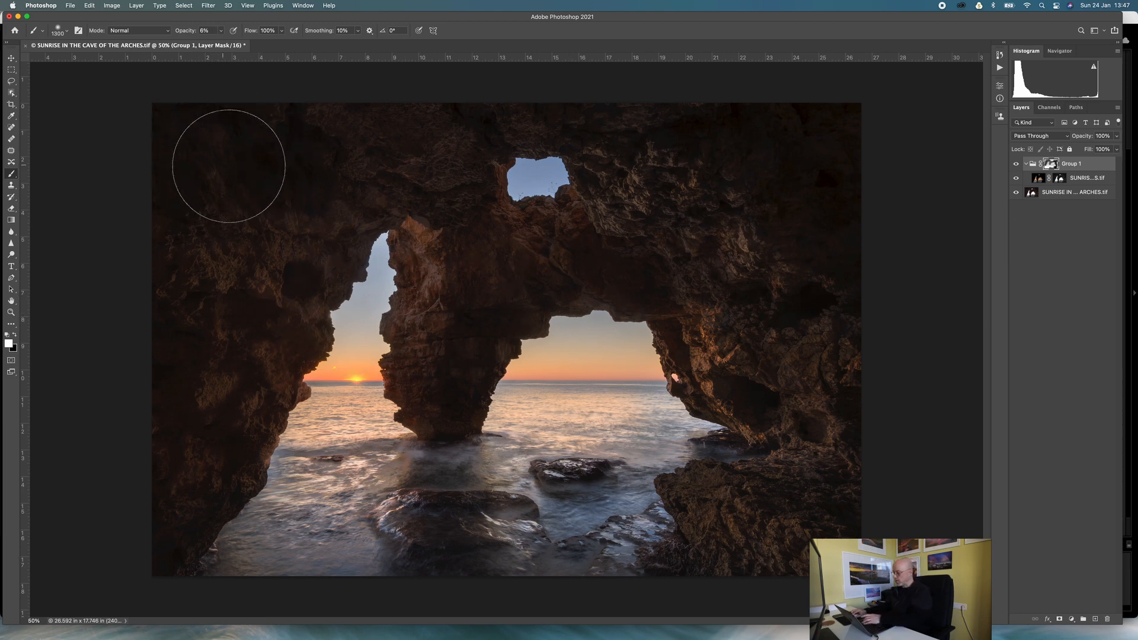
Reduce the white brush to 50 px for fine mask work around the left arch and central pillar at 100% zoom
key("bracketleft")
key("bracketleft")
key("bracketleft")
key("bracketleft")
key("bracketleft")
key("bracketleft")
key("bracketleft")
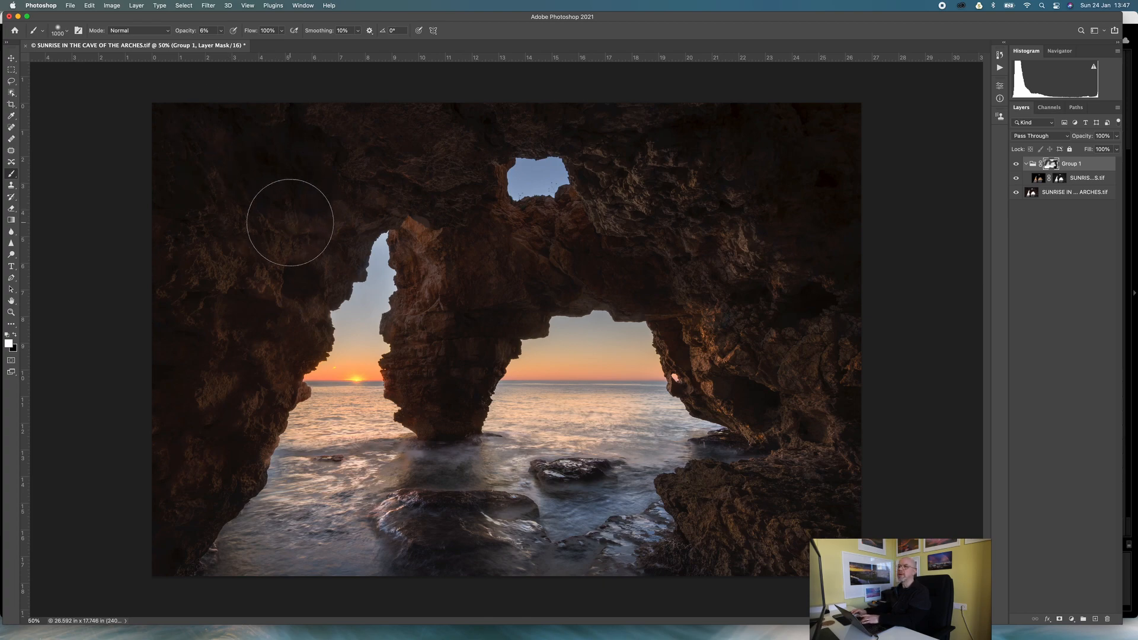
key("bracketleft")
key("bracketleft")
key("bracketleft")
key("bracketleft")
key("bracketleft")
key("bracketleft")
key("super+1")
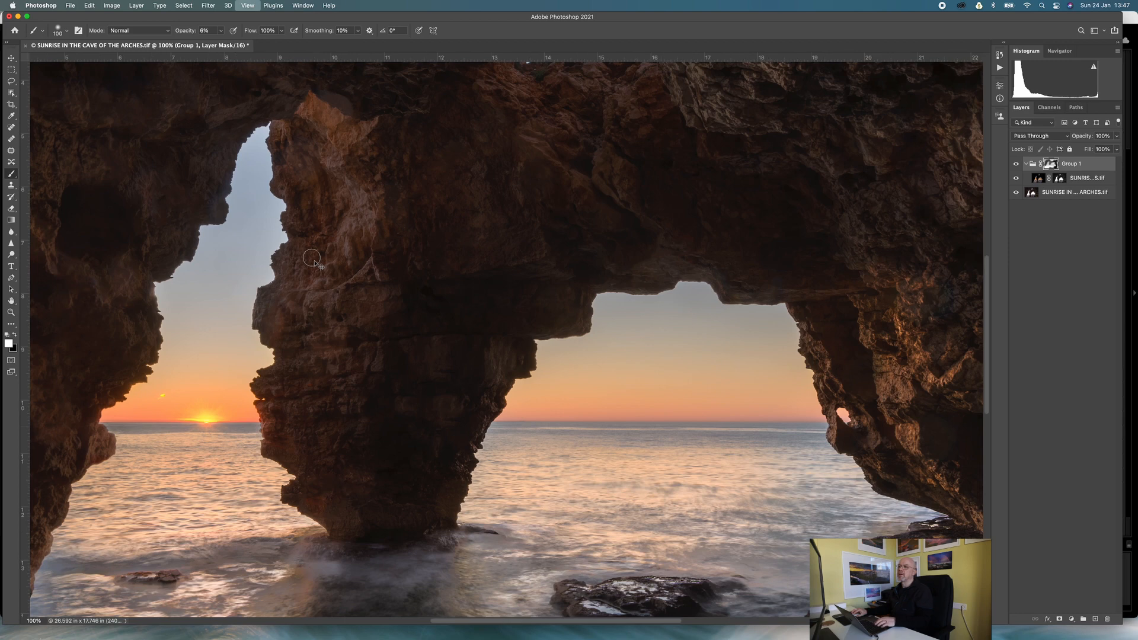
left_click_drag(409, 365, 529, 348)
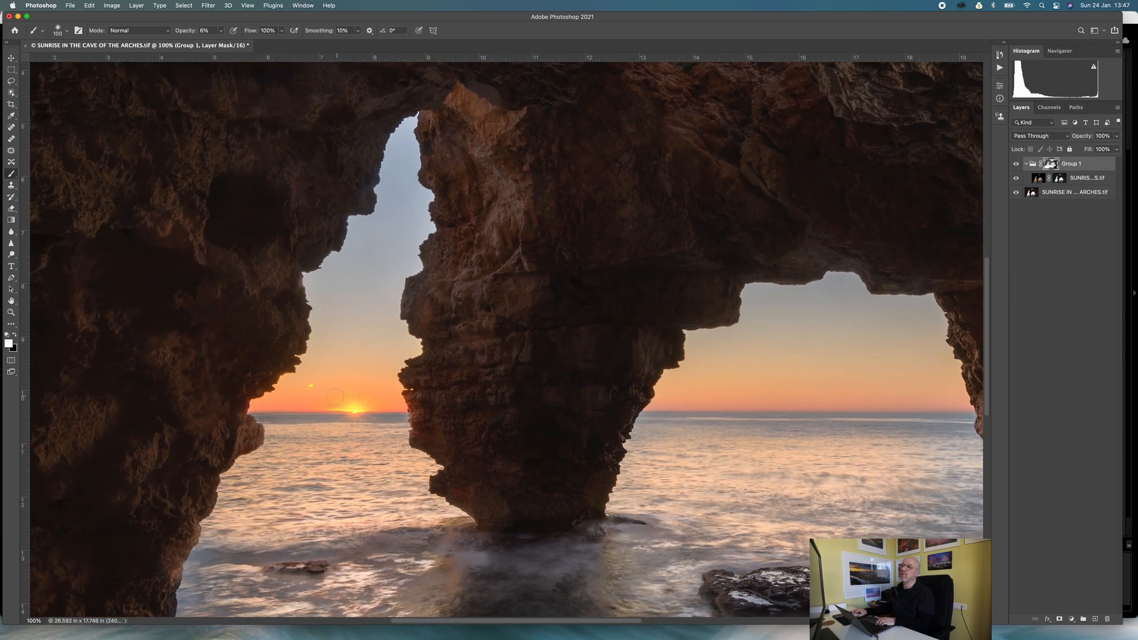
left_click_drag(289, 395, 304, 408)
key("bracketleft")
key("bracketleft")
key("bracketleft")
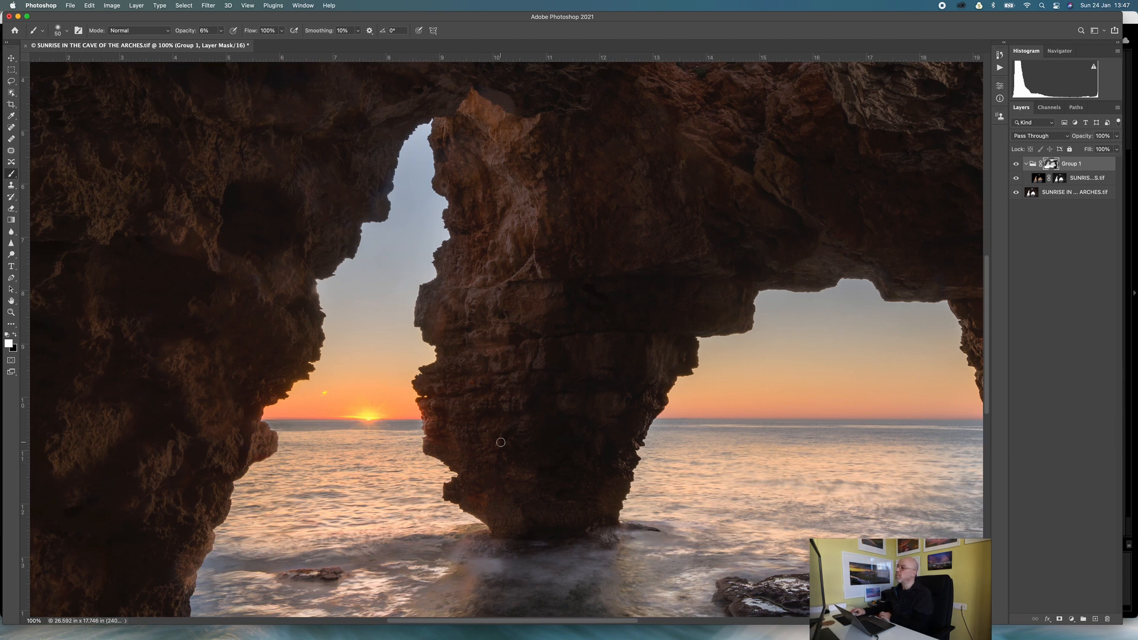
Check the blend along the arch edges and the upper opening, and deselect all layers to view the whole image
left_click_drag(564, 426, 429, 432)
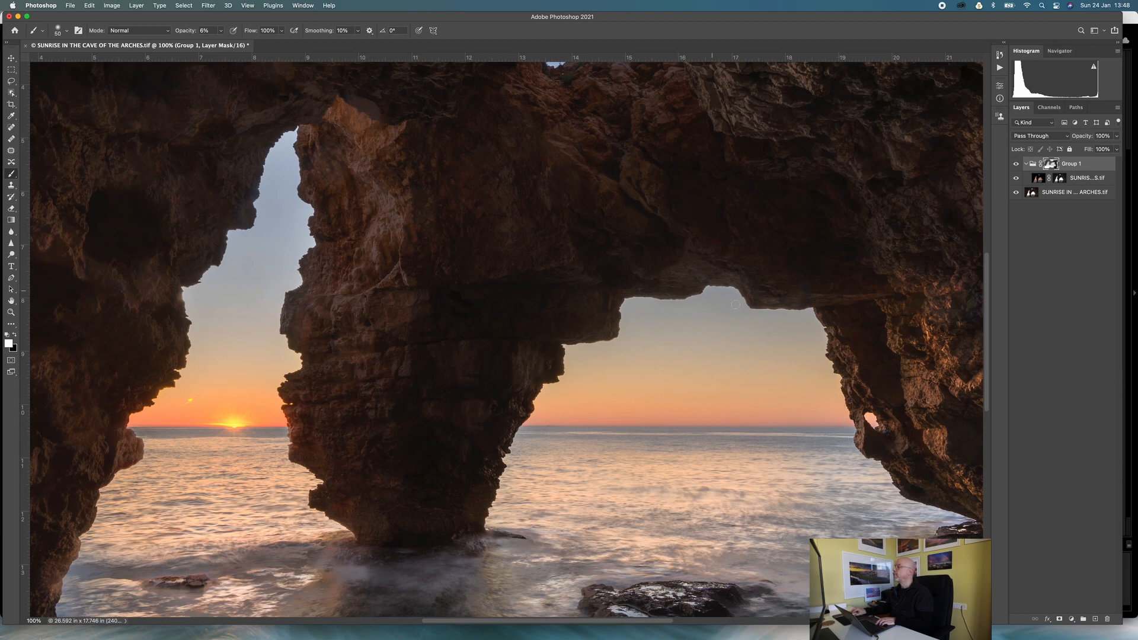
scroll(821, 422, "up", 10)
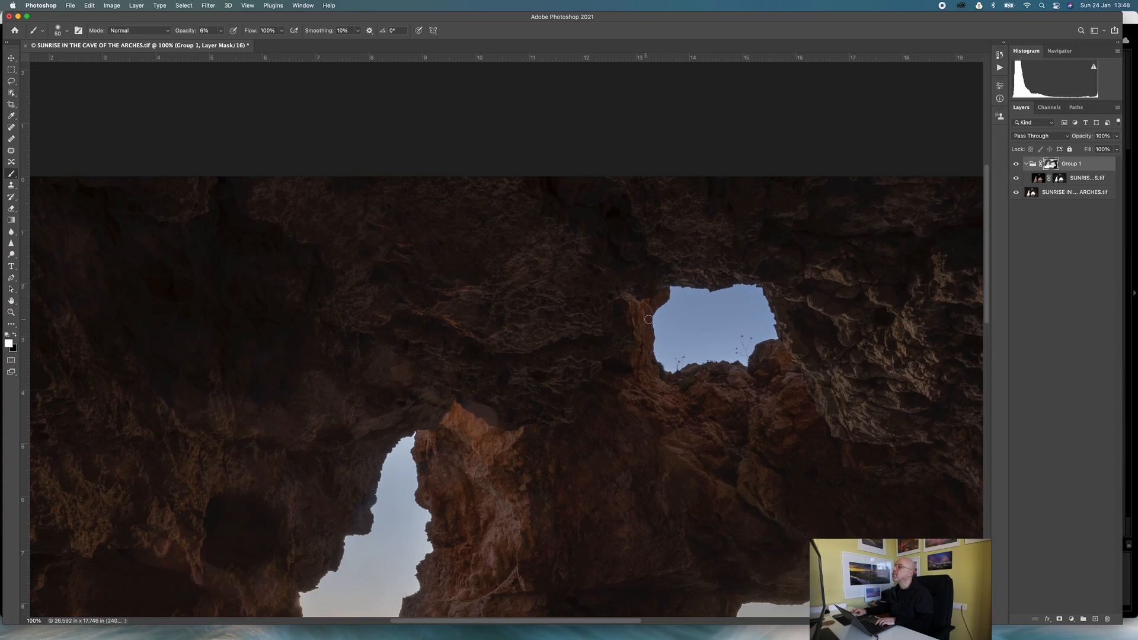
key("super+0")
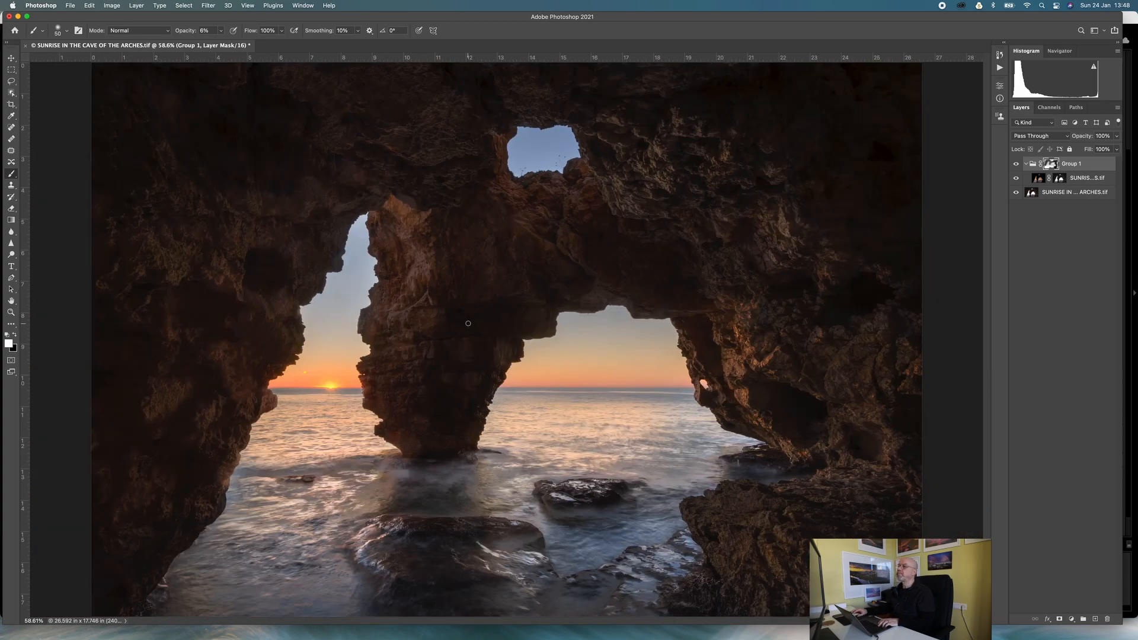
left_click(1055, 293)
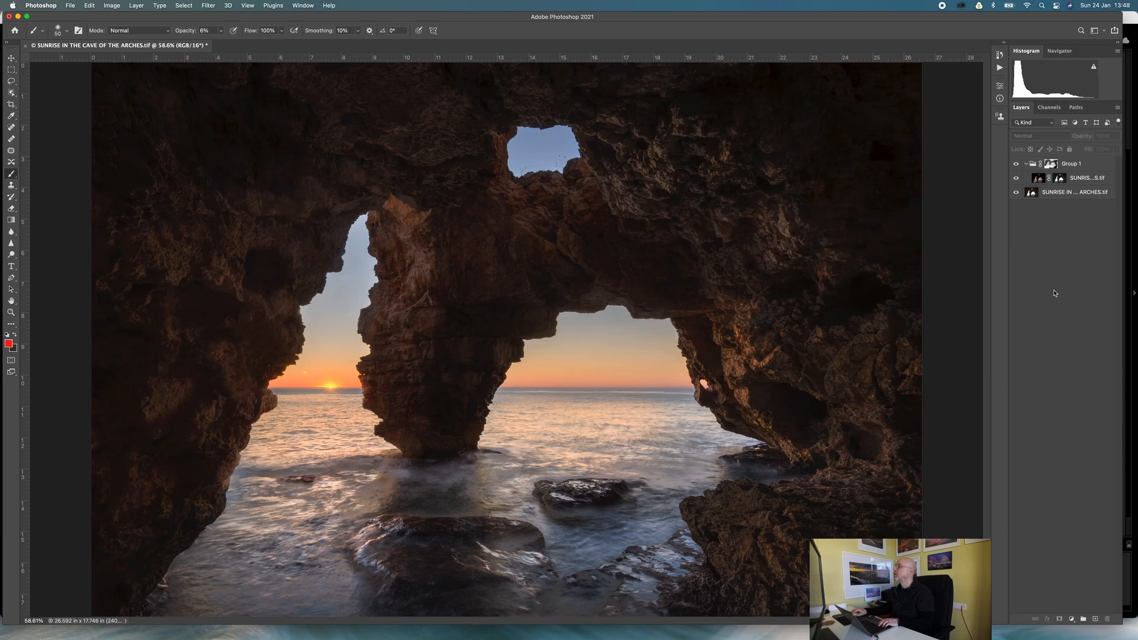